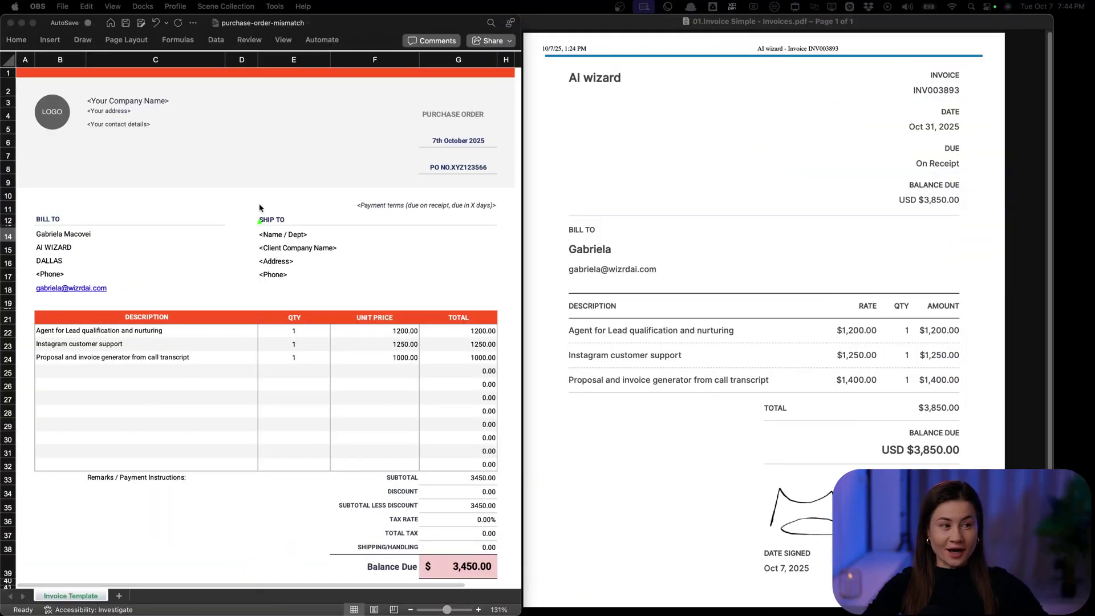
# Step: Point out the Proposal line, bring the n8n workflow forward, and mark the mismatched $1,400 alert amounts
pyautogui.moveTo(340, 121)
pyautogui.mouseDown()
pyautogui.moveTo(164, 335)
pyautogui.moveTo(214, 364)
pyautogui.moveTo(420, 330)
pyautogui.moveTo(405, 334)
pyautogui.moveTo(409, 358)
pyautogui.moveTo(567, 325)
pyautogui.moveTo(575, 391)
pyautogui.moveTo(528, 479)
pyautogui.moveTo(457, 567)
pyautogui.moveTo(794, 464)
pyautogui.moveTo(957, 454)
pyautogui.moveTo(867, 451)
pyautogui.moveTo(435, 379)
pyautogui.moveTo(386, 359)
pyautogui.moveTo(853, 362)
pyautogui.moveTo(839, 377)
pyautogui.moveTo(368, 154)
pyautogui.mouseUp()
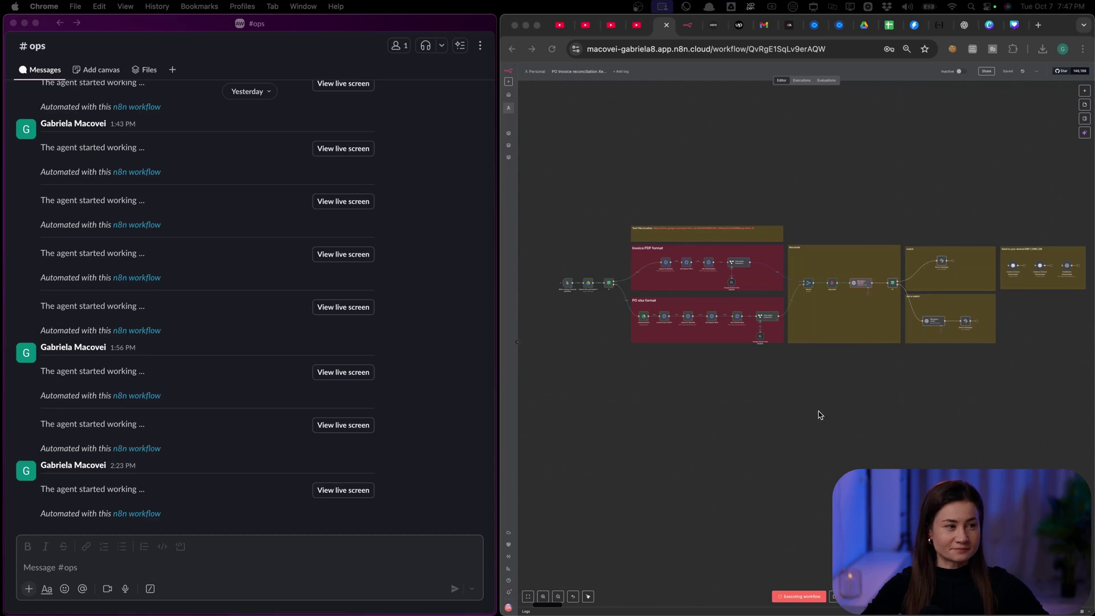
pyautogui.scroll(3, 852, 389)
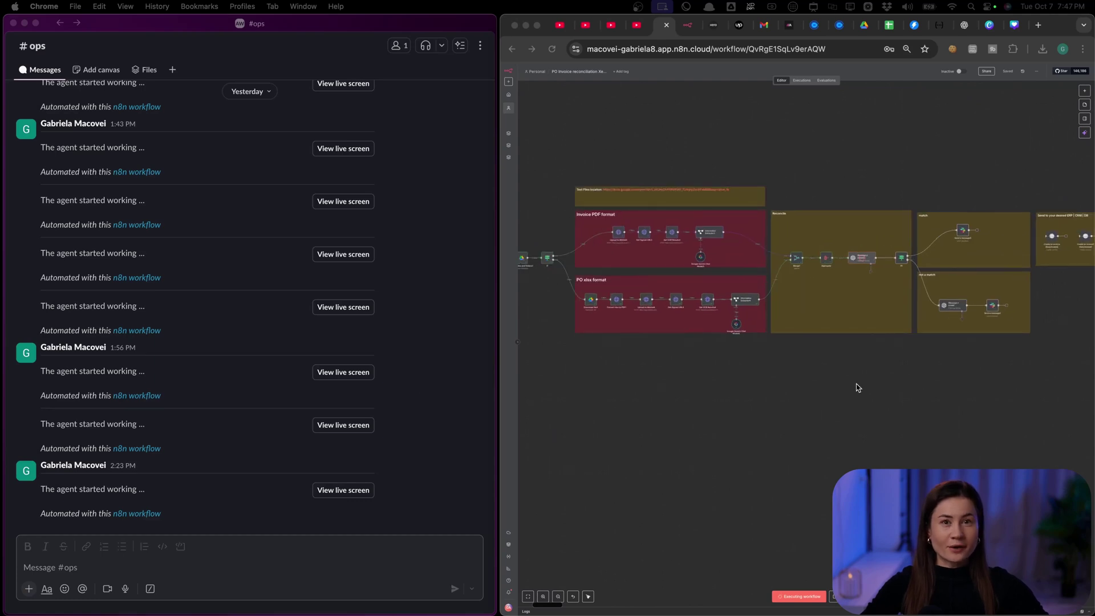
pyautogui.scroll(3, 859, 388)
pyautogui.click(877, 353)
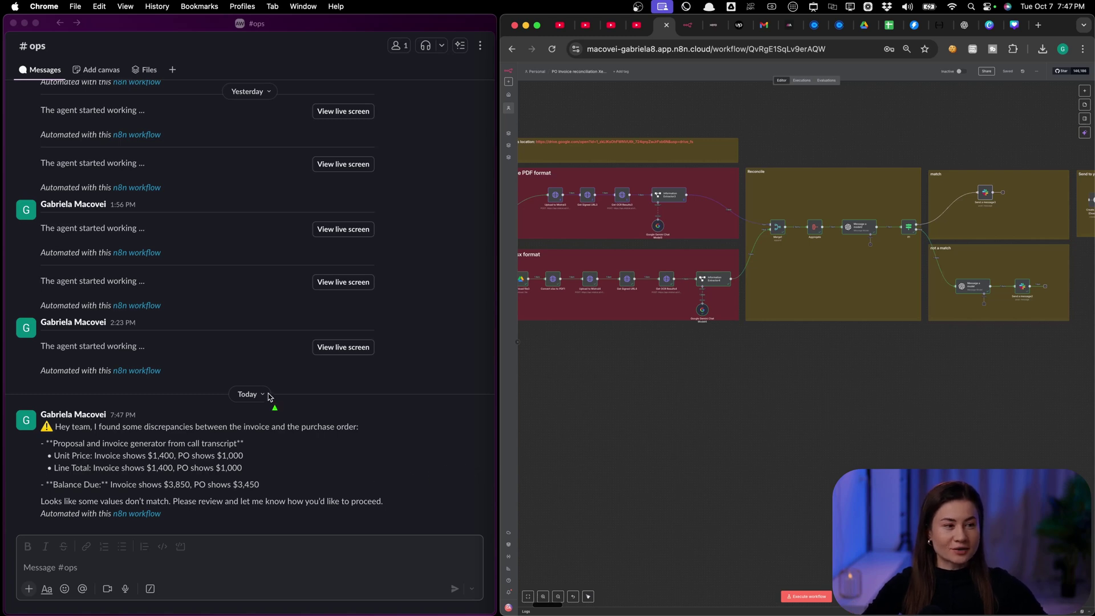
pyautogui.moveTo(242, 337)
pyautogui.mouseDown()
pyautogui.moveTo(205, 458)
pyautogui.moveTo(165, 467)
pyautogui.moveTo(224, 457)
pyautogui.moveTo(200, 472)
pyautogui.moveTo(244, 485)
pyautogui.mouseUp()
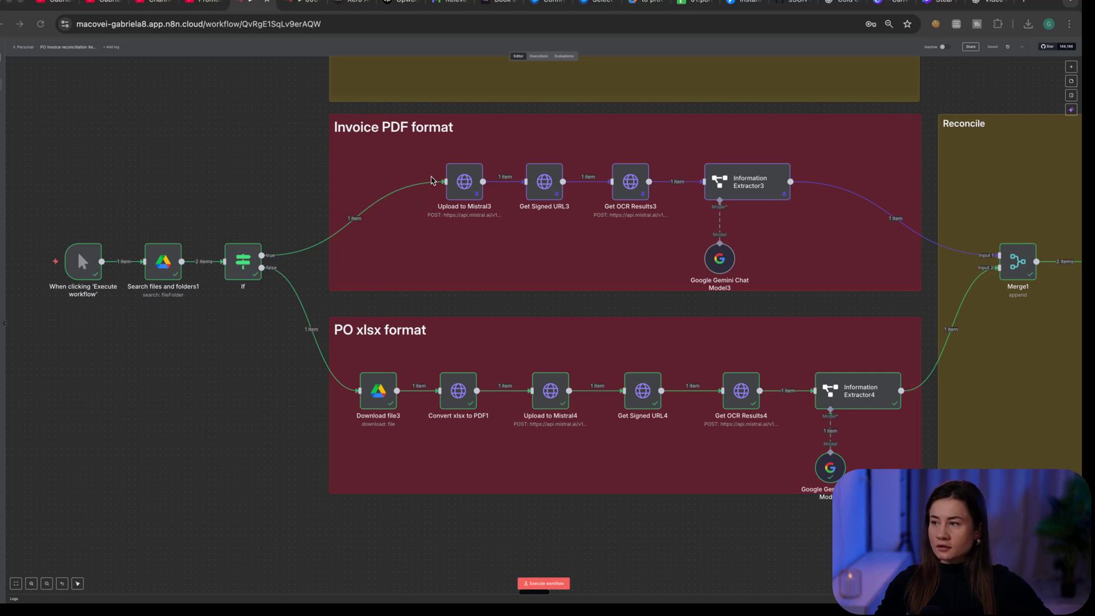
pyautogui.doubleClick(463, 188)
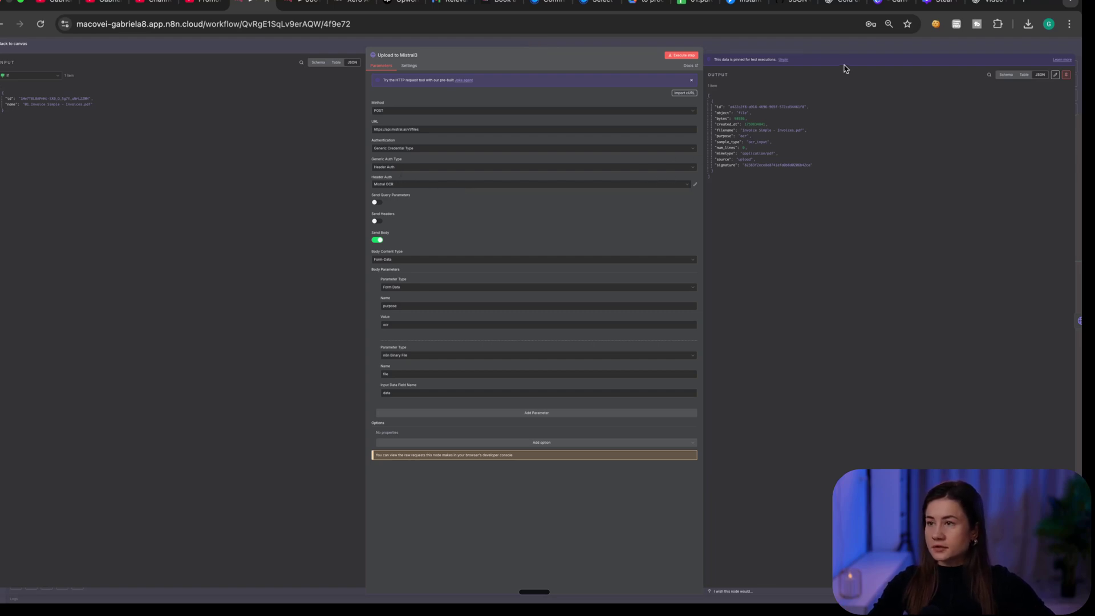
pyautogui.press('Escape')
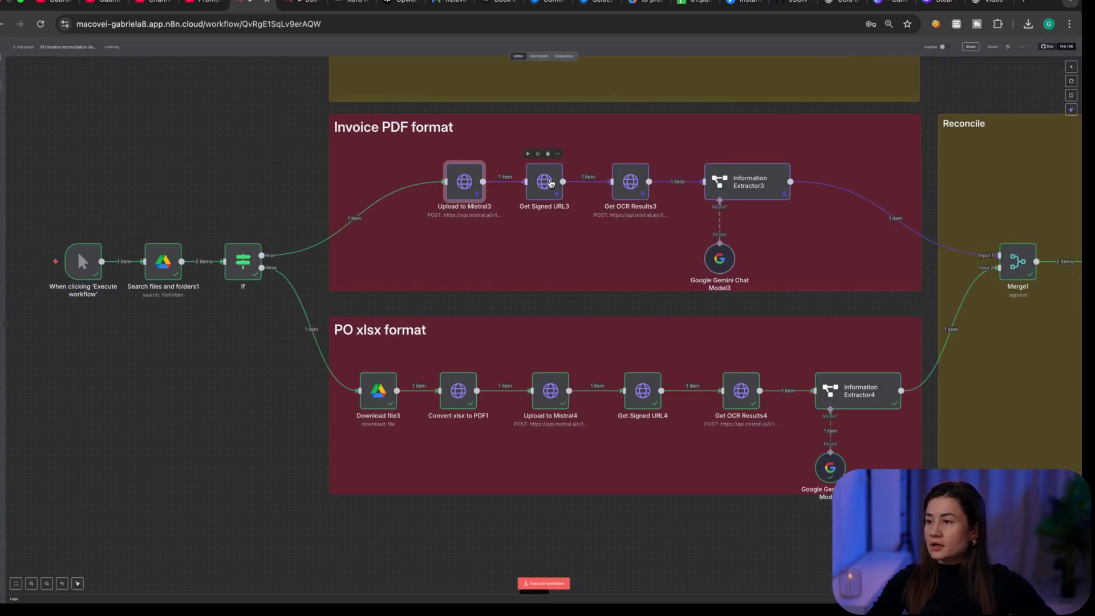
pyautogui.click(550, 182)
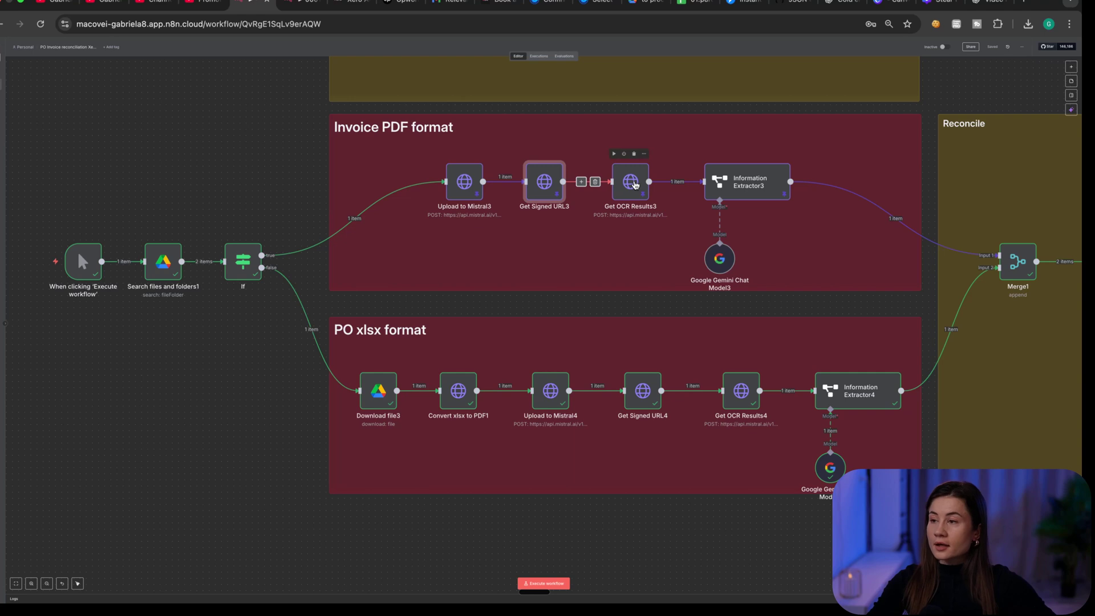
pyautogui.click(635, 184)
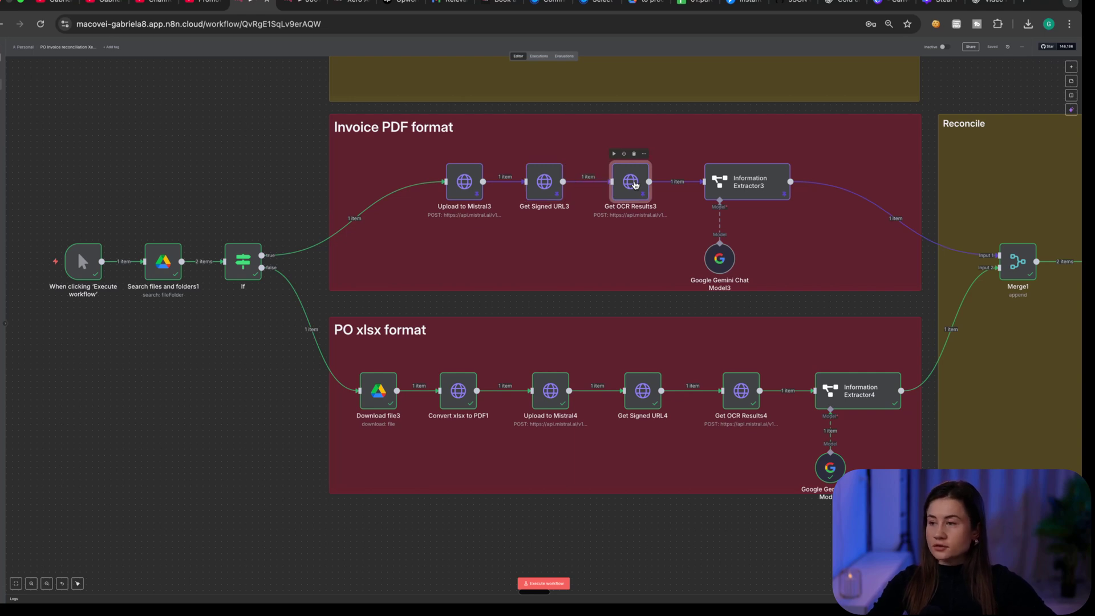
pyautogui.doubleClick(634, 185)
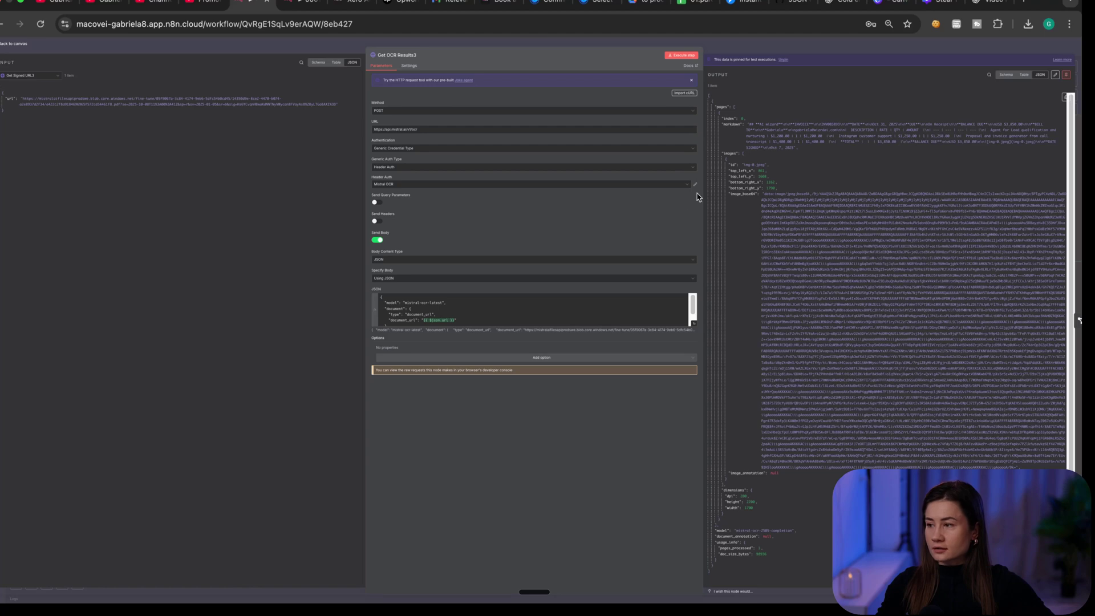
pyautogui.click(830, 49)
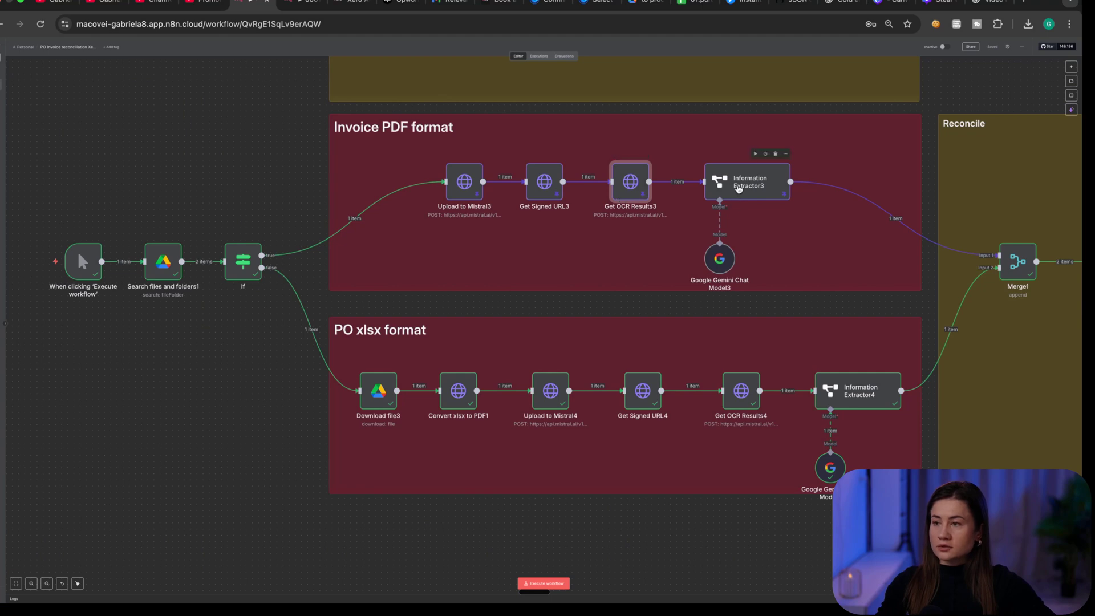
pyautogui.doubleClick(738, 189)
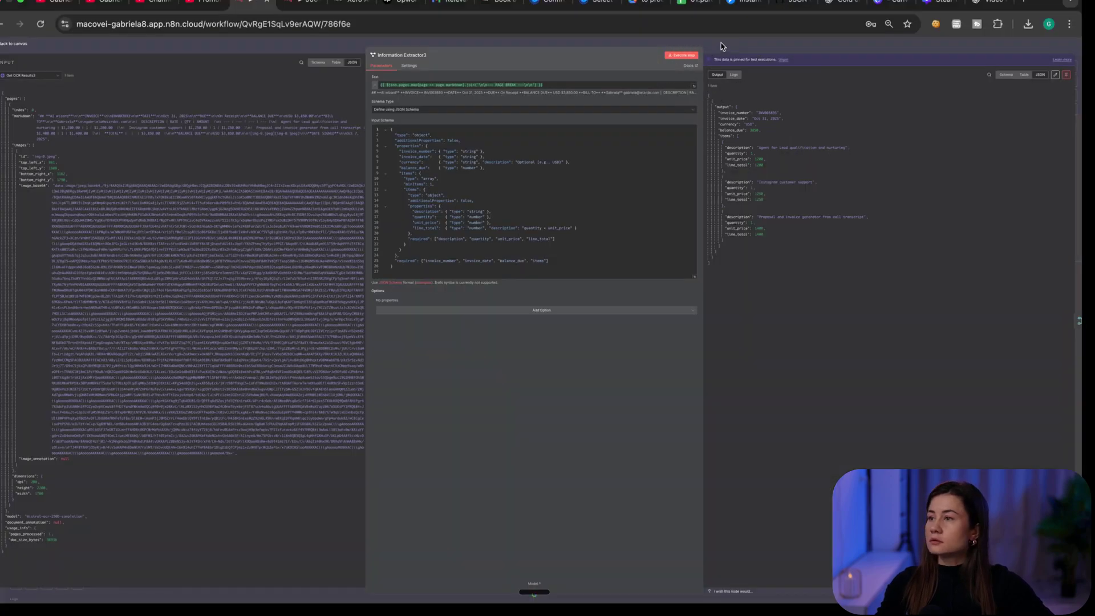
pyautogui.click(721, 45)
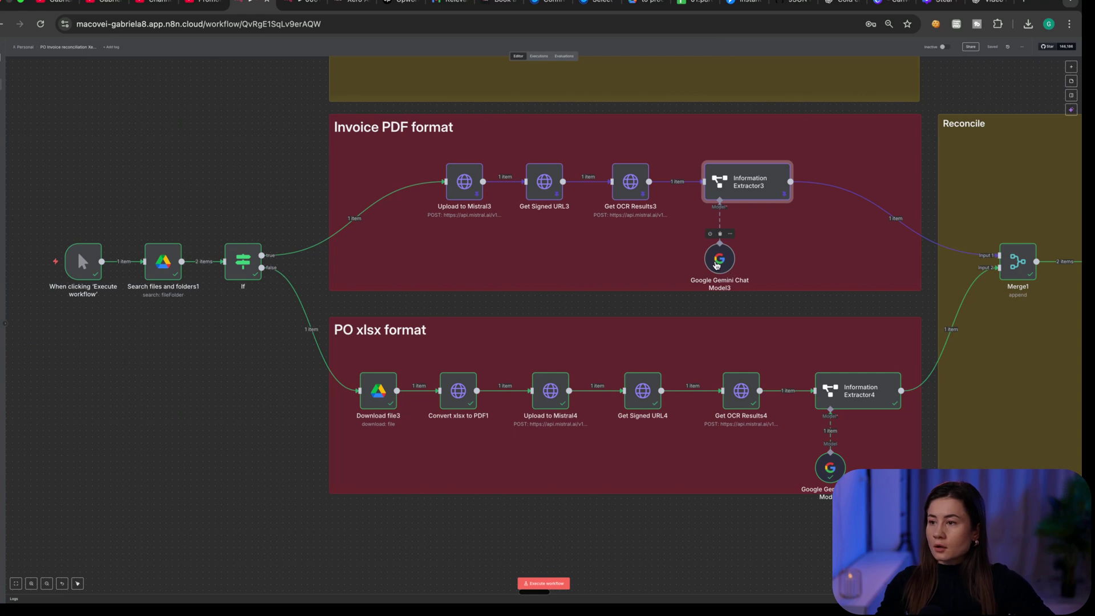
pyautogui.doubleClick(719, 259)
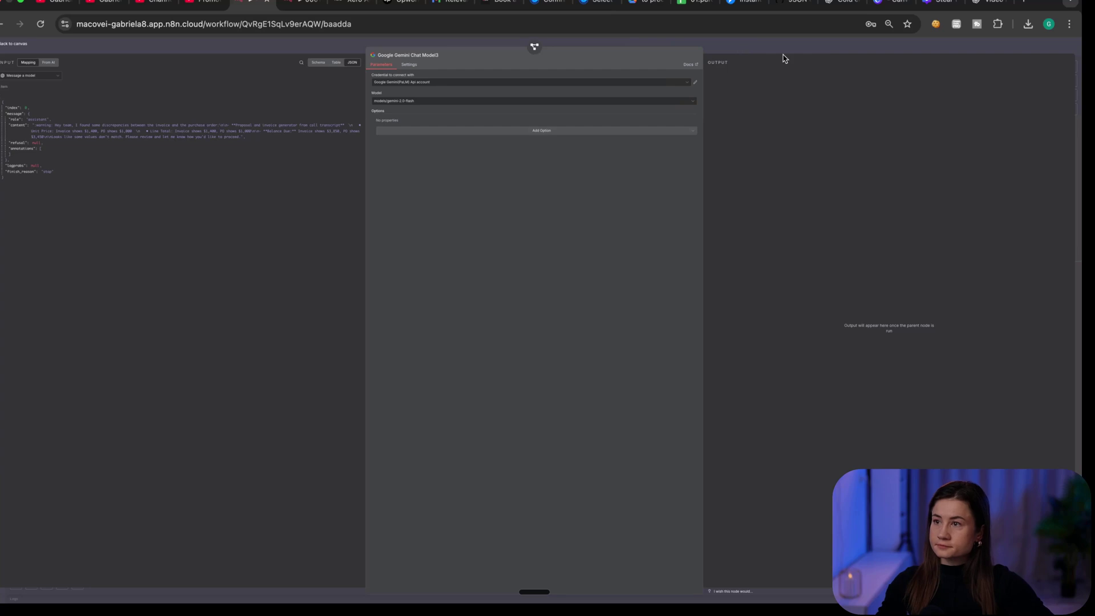
pyautogui.click(784, 51)
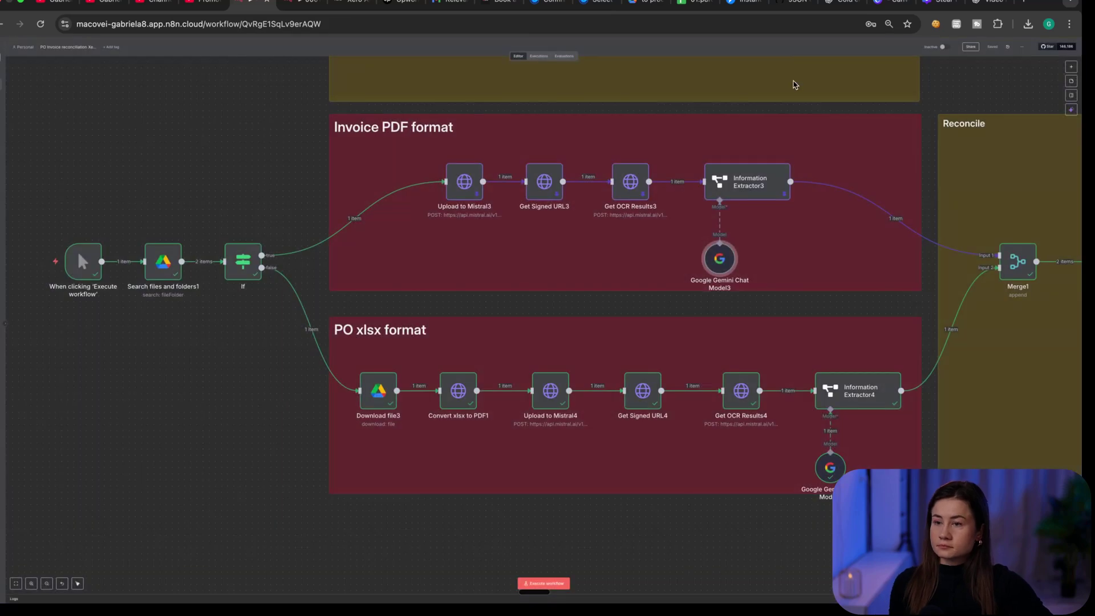
pyautogui.moveTo(876, 537); pyautogui.dragTo(548, 514)
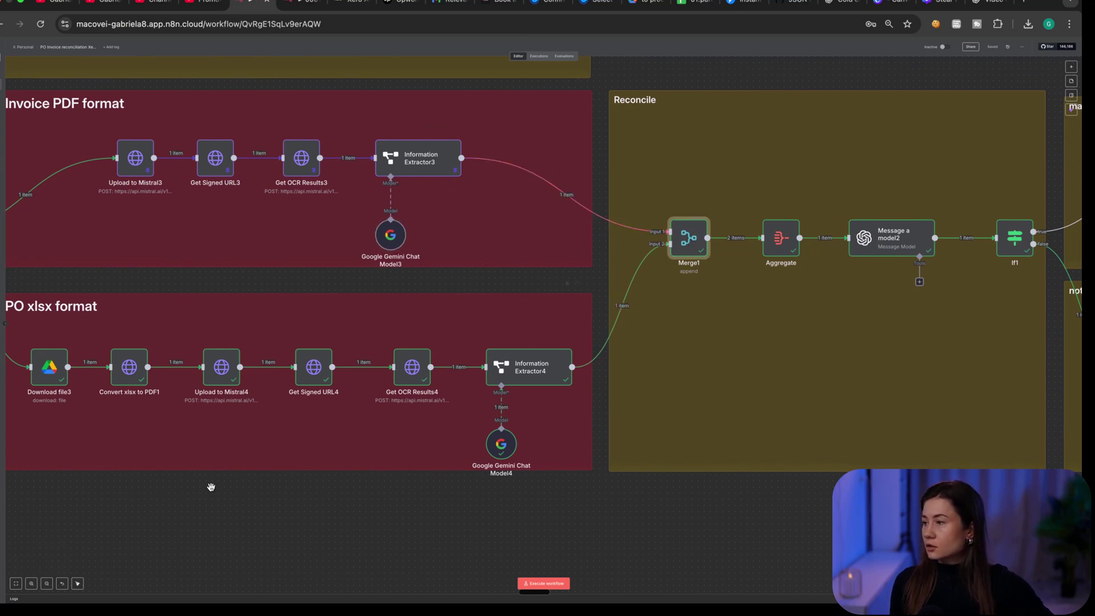
pyautogui.moveTo(156, 538); pyautogui.dragTo(546, 542)
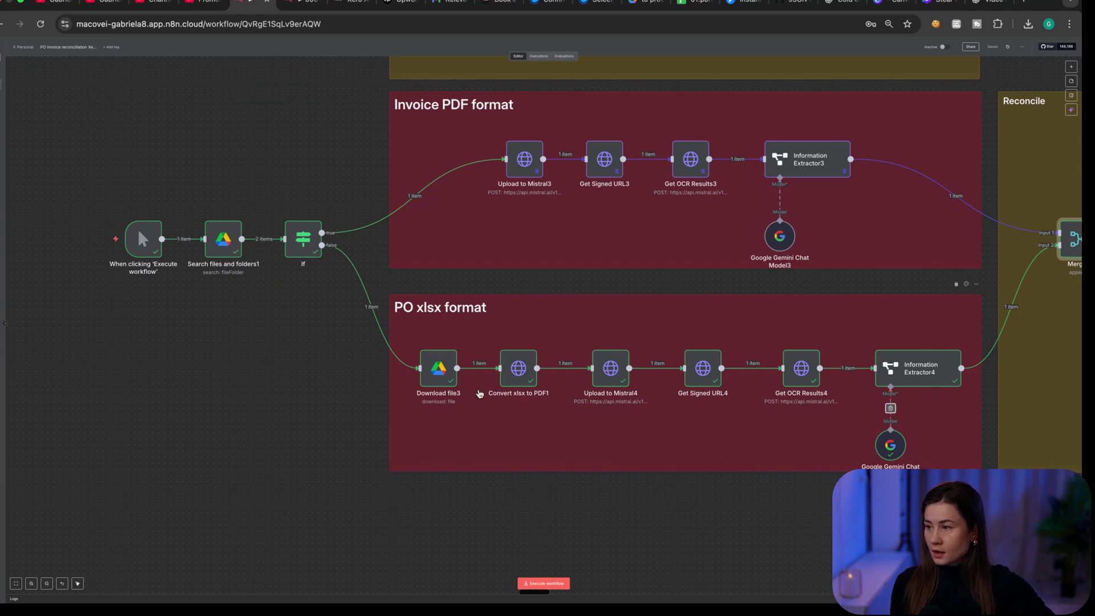
pyautogui.doubleClick(439, 371)
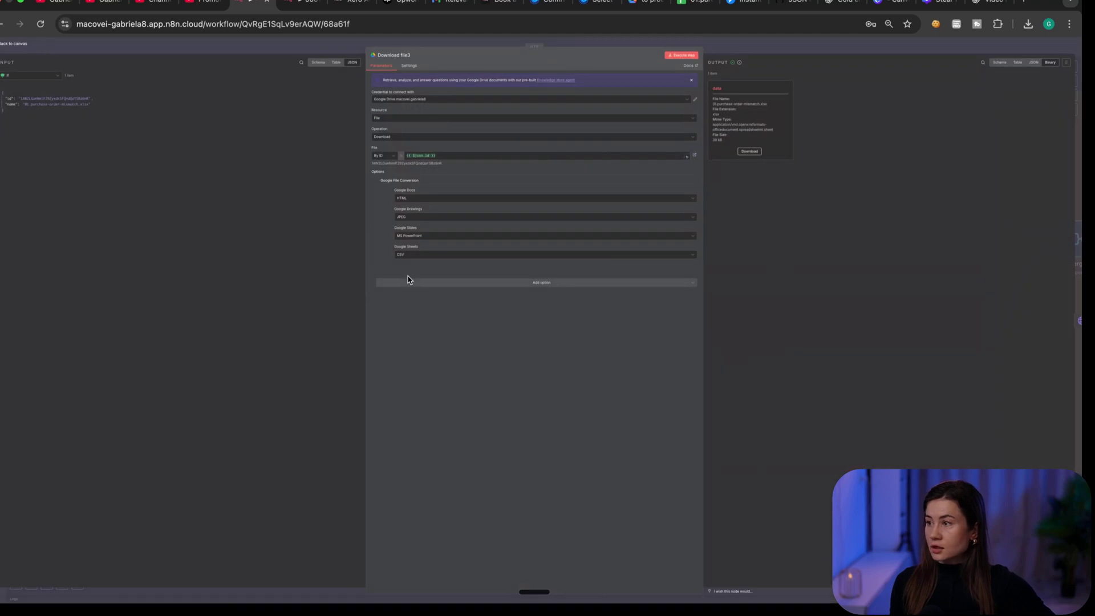
# Step: Review the conversion service URL in the Convert xlsx to PDF1 node
pyautogui.click(754, 50)
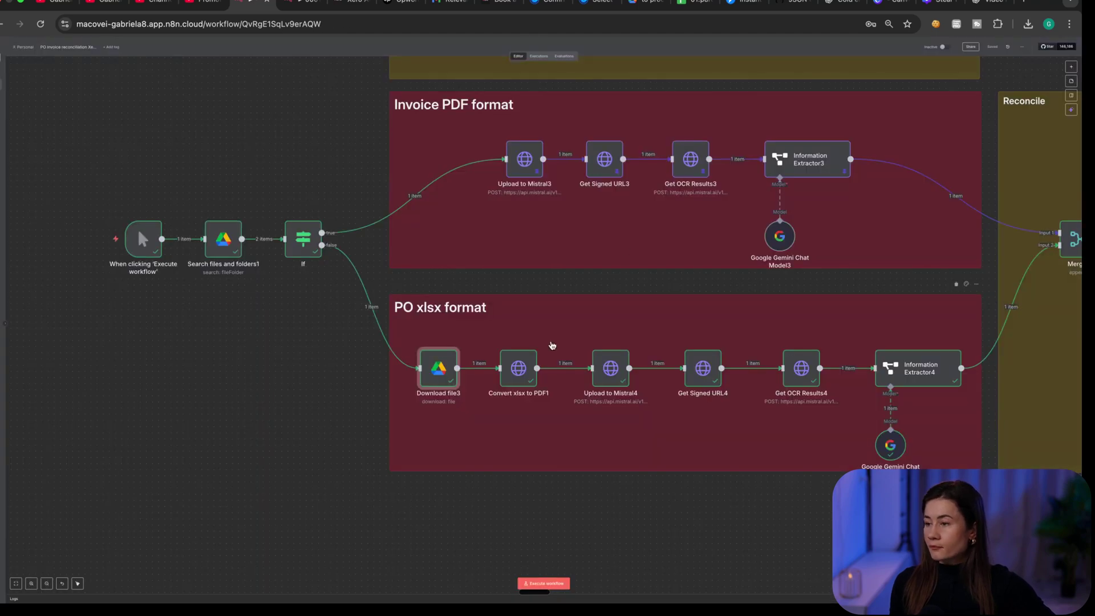
pyautogui.doubleClick(519, 370)
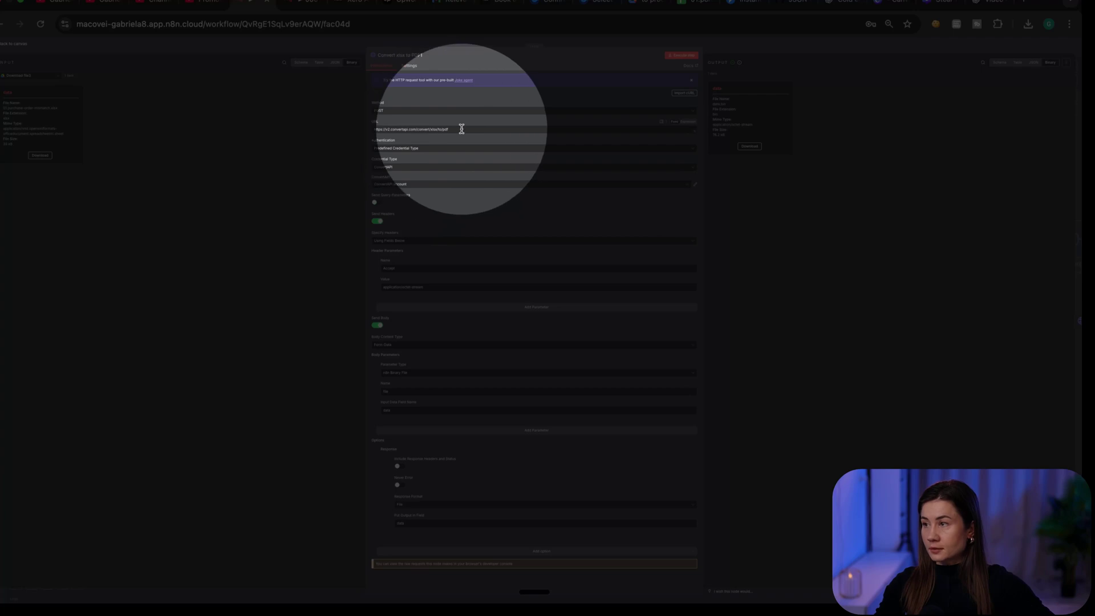
pyautogui.moveTo(460, 129); pyautogui.dragTo(373, 128)
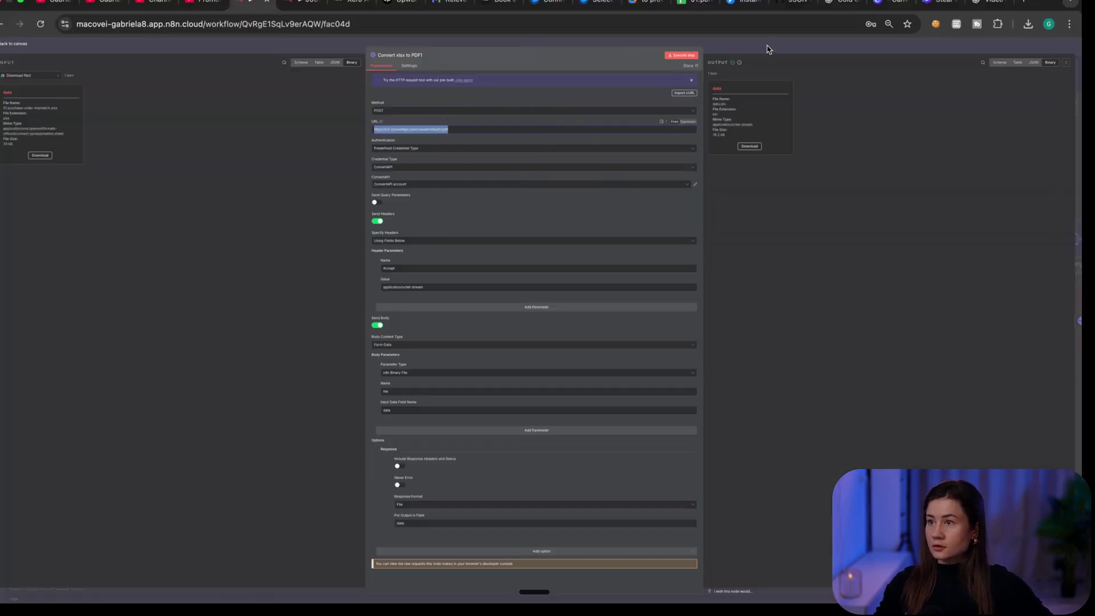
pyautogui.click(767, 49)
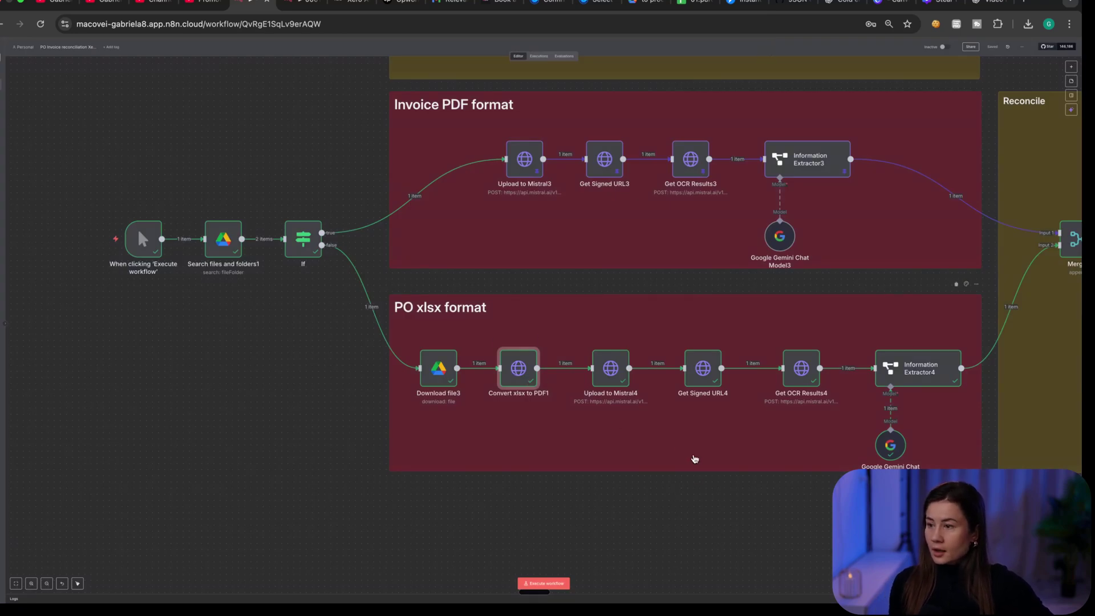
# Step: Check Get OCR Results4 and the PO fields extracted by Information Extractor4
pyautogui.moveTo(698, 504); pyautogui.dragTo(565, 498)
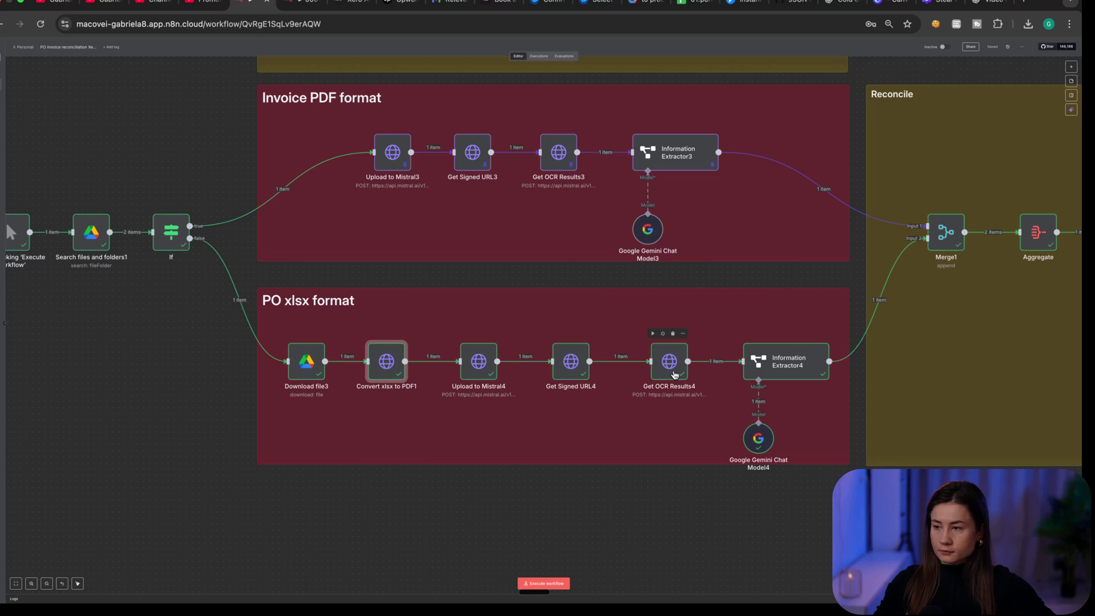
pyautogui.doubleClick(673, 368)
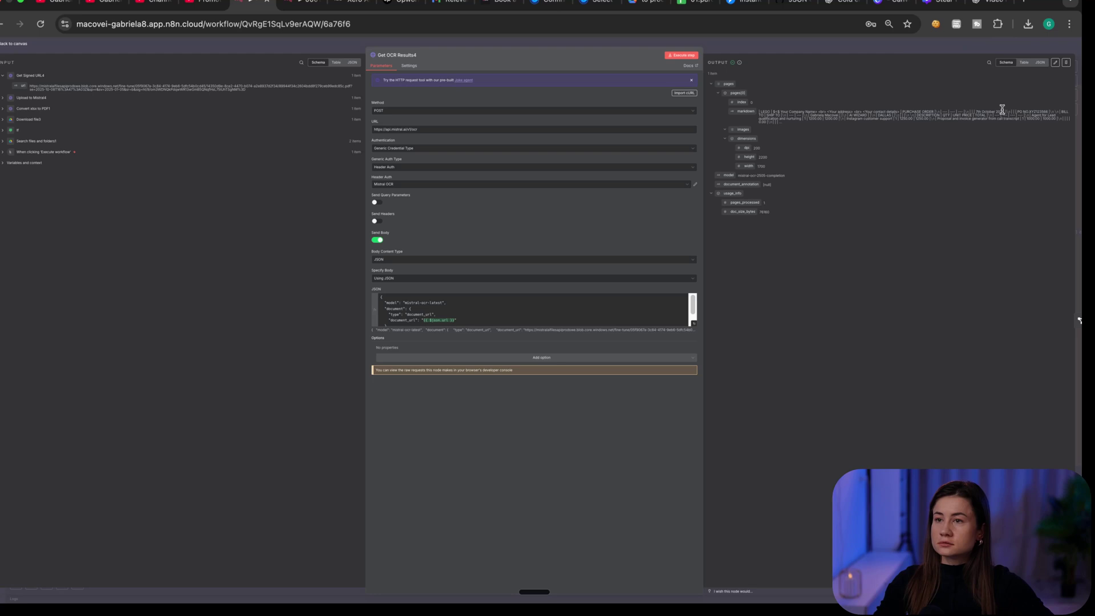
pyautogui.click(882, 53)
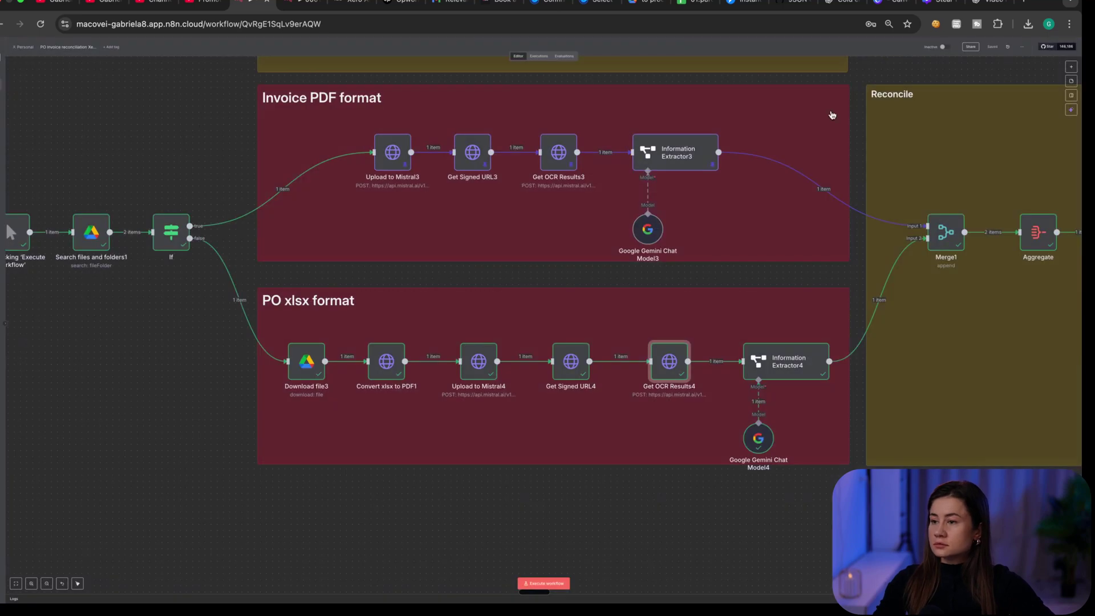
pyautogui.doubleClick(792, 365)
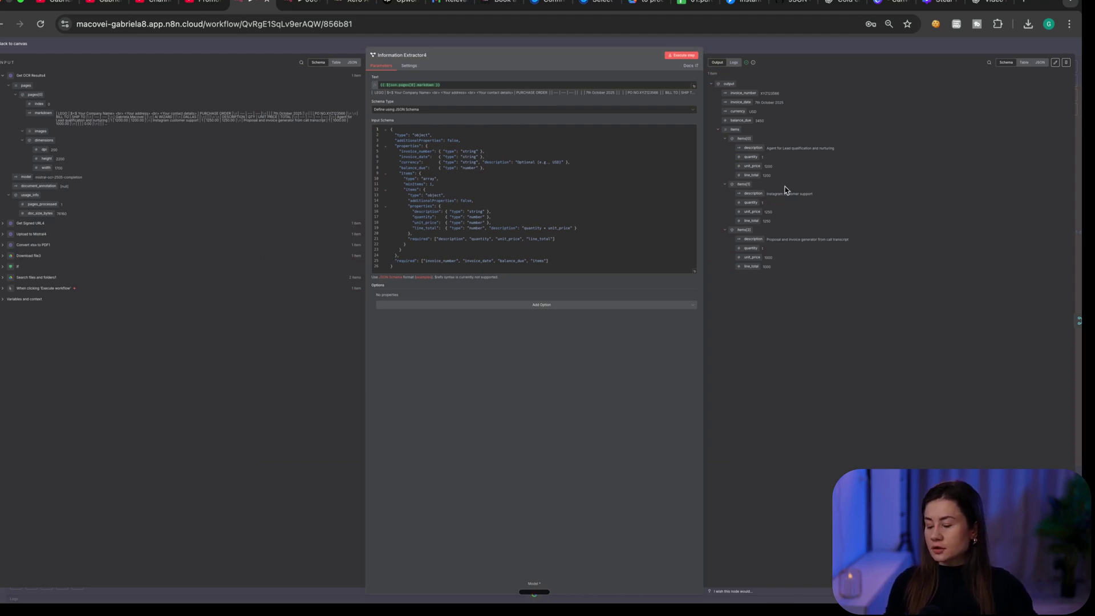
pyautogui.click(806, 51)
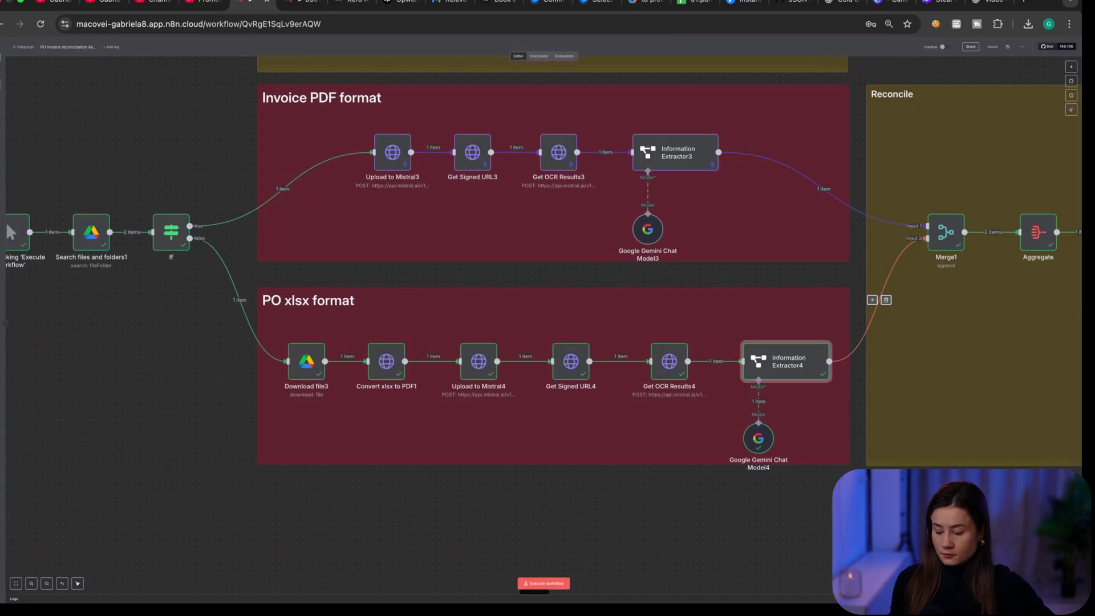
# Step: View Merge1's output as JSON and mark the unit_price and line_total values of 1400
pyautogui.hscroll(10, 686, 278)
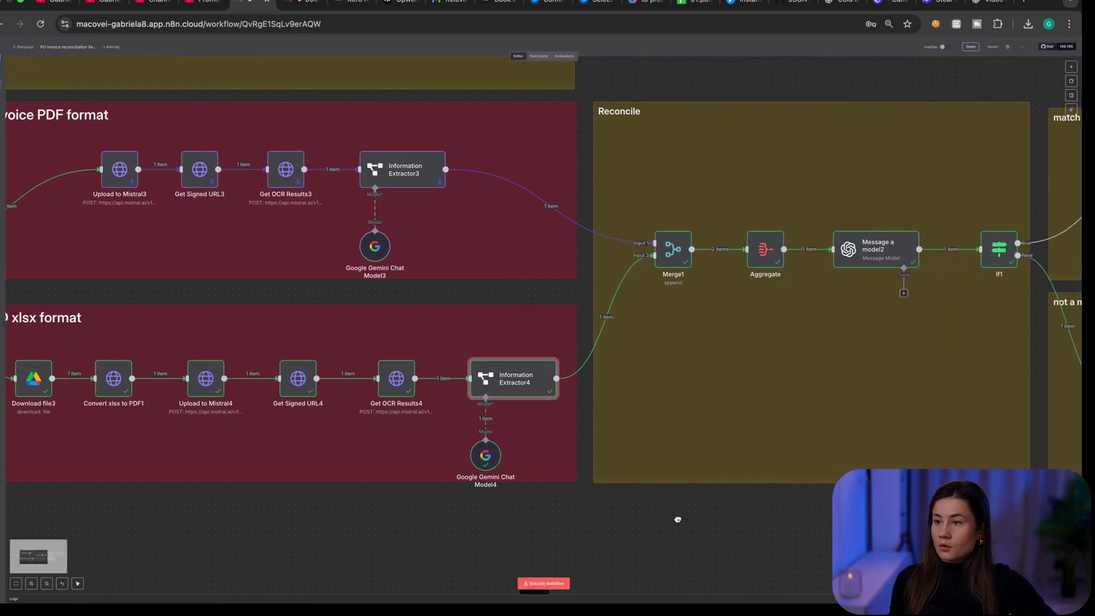
pyautogui.doubleClick(667, 256)
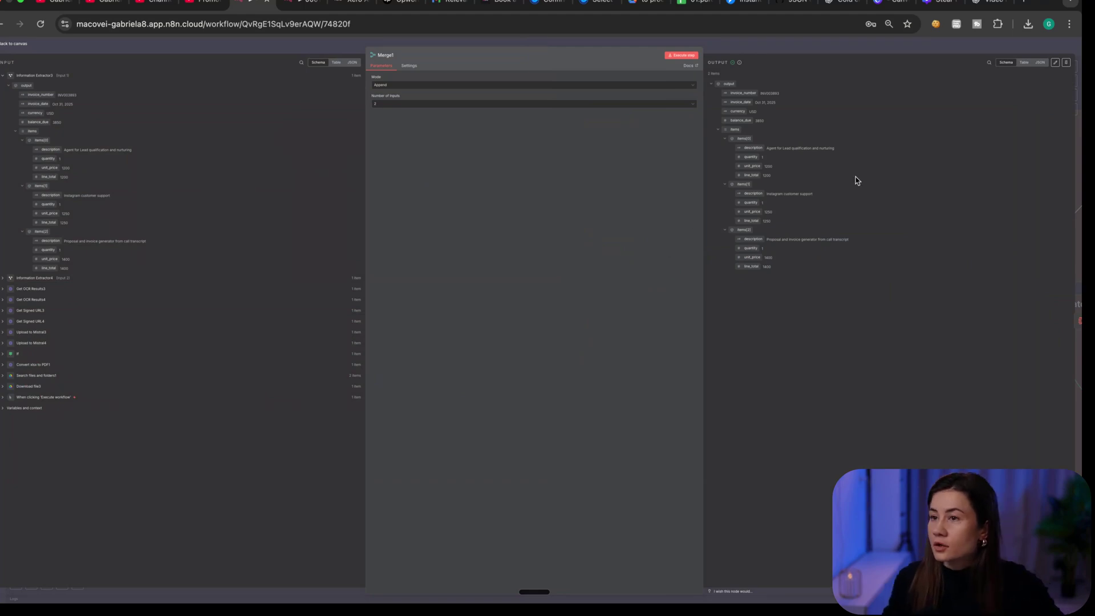
pyautogui.click(1040, 62)
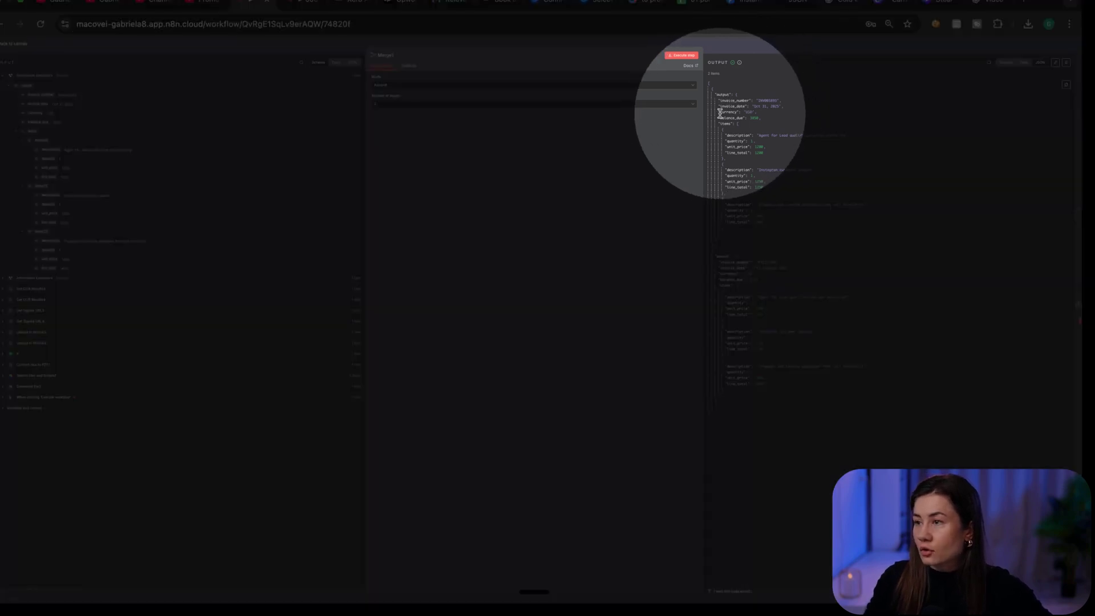
pyautogui.click(755, 222)
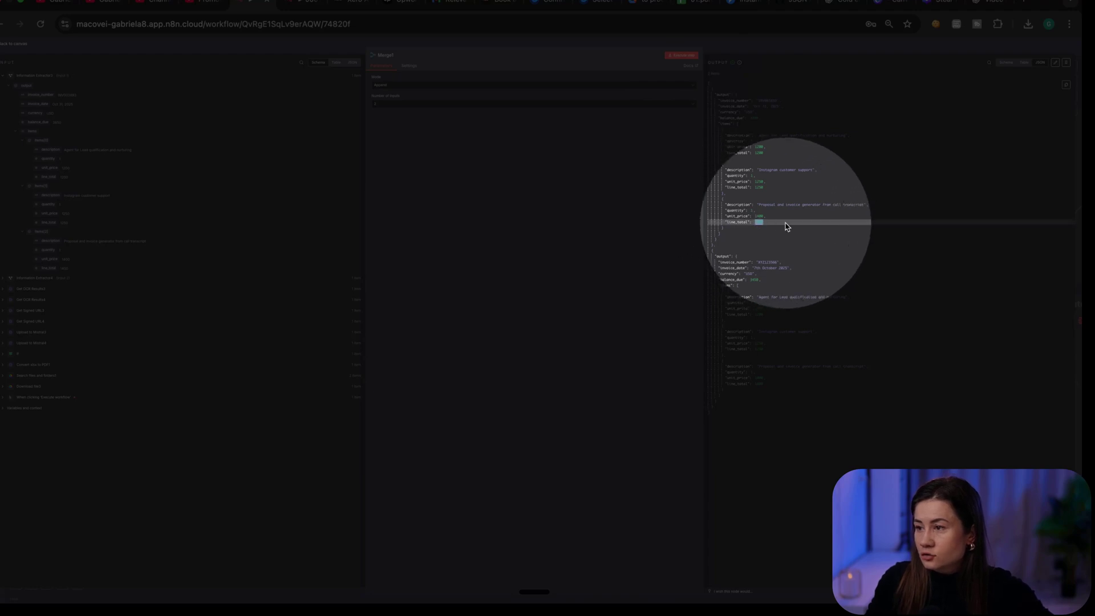
pyautogui.doubleClick(758, 216)
pyautogui.doubleClick(758, 222)
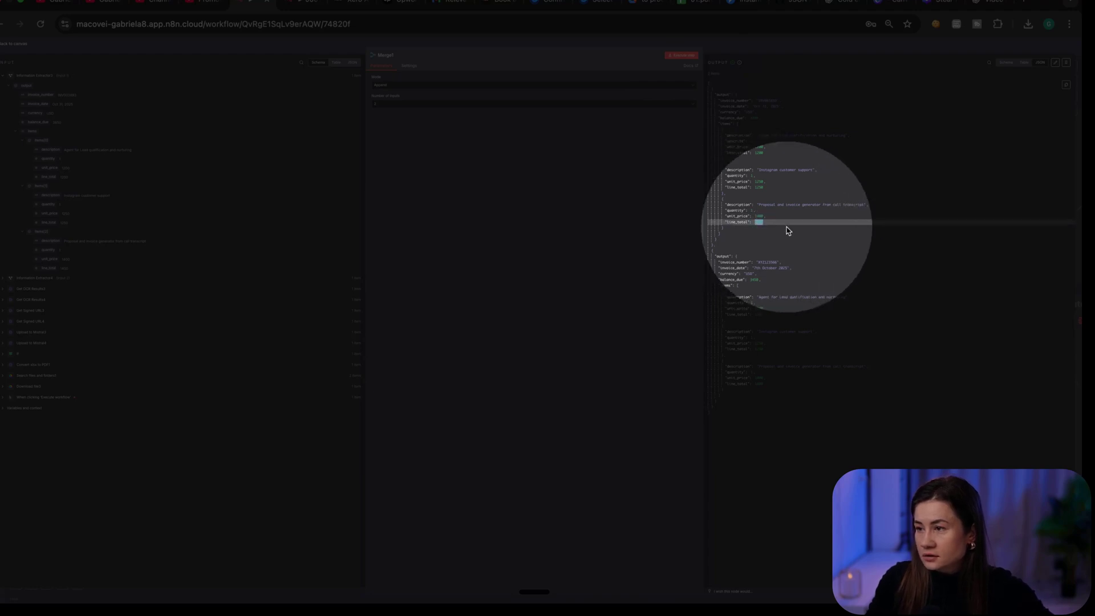
pyautogui.doubleClick(758, 216)
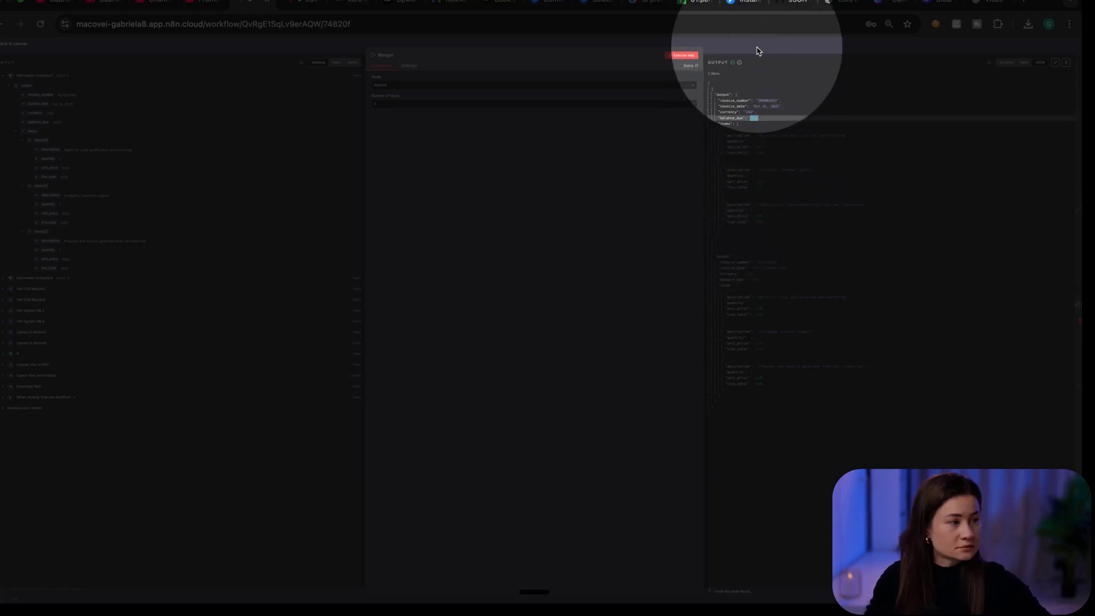
pyautogui.click(757, 51)
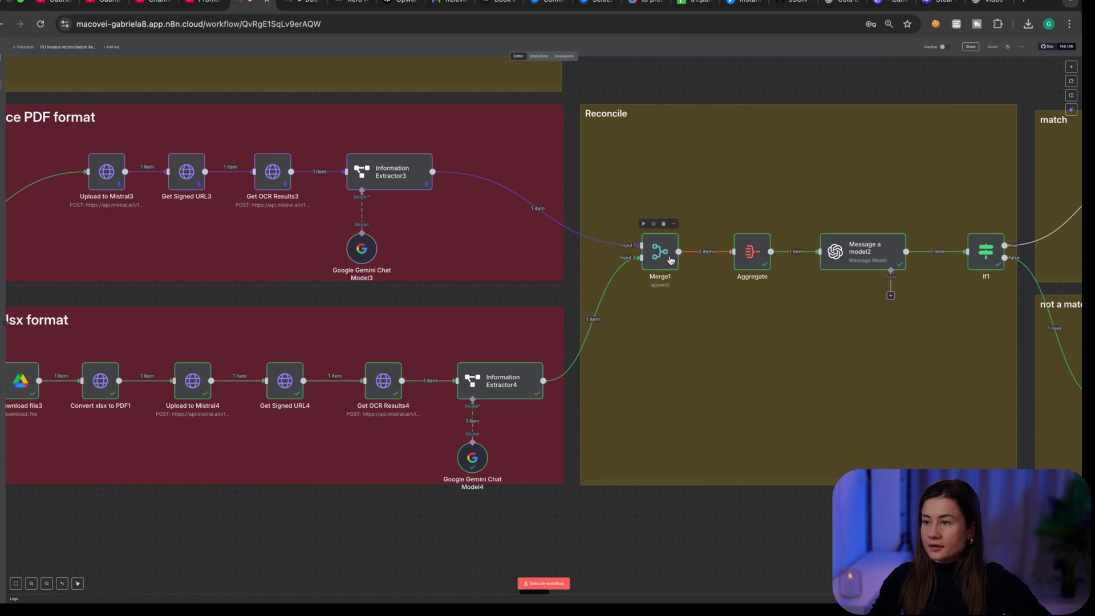
# Step: Reopen Merge1 to compare the PO record's balance_due and last line_total
pyautogui.doubleClick(670, 259)
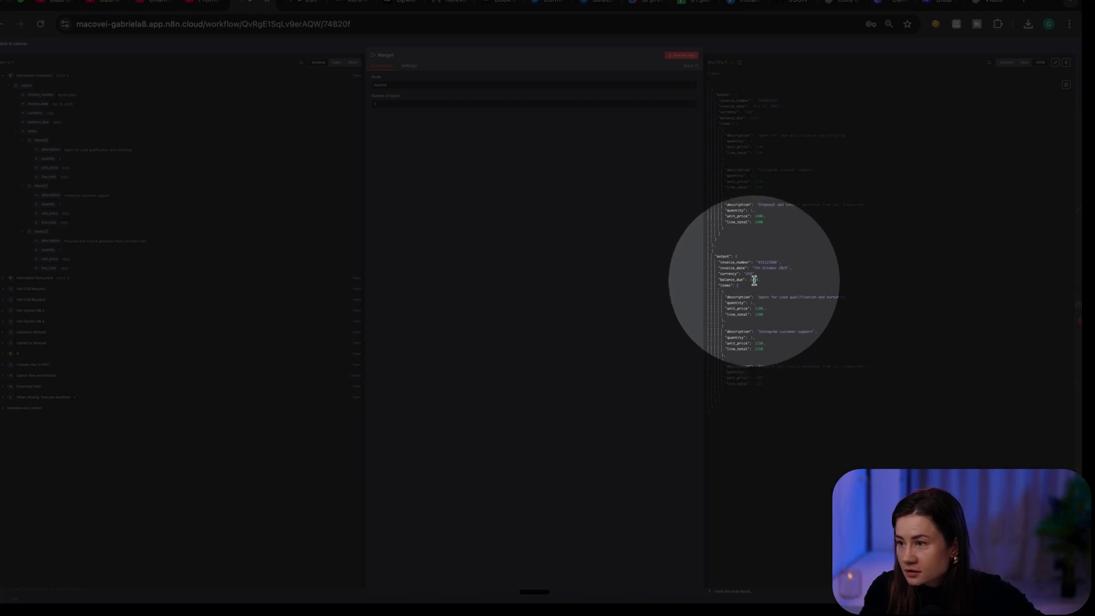
pyautogui.click(754, 279)
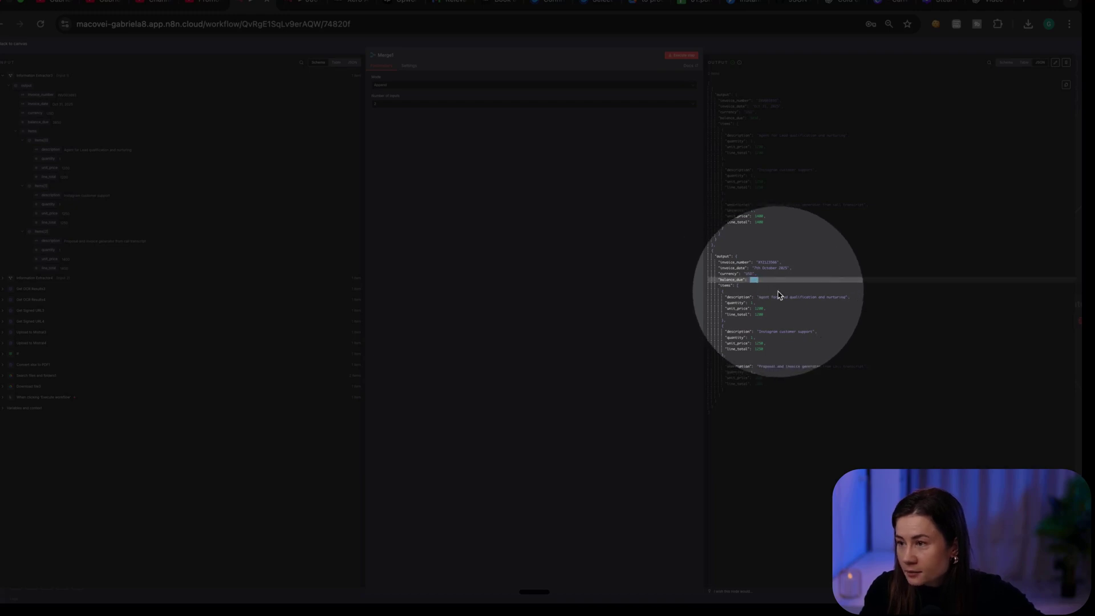
pyautogui.click(760, 383)
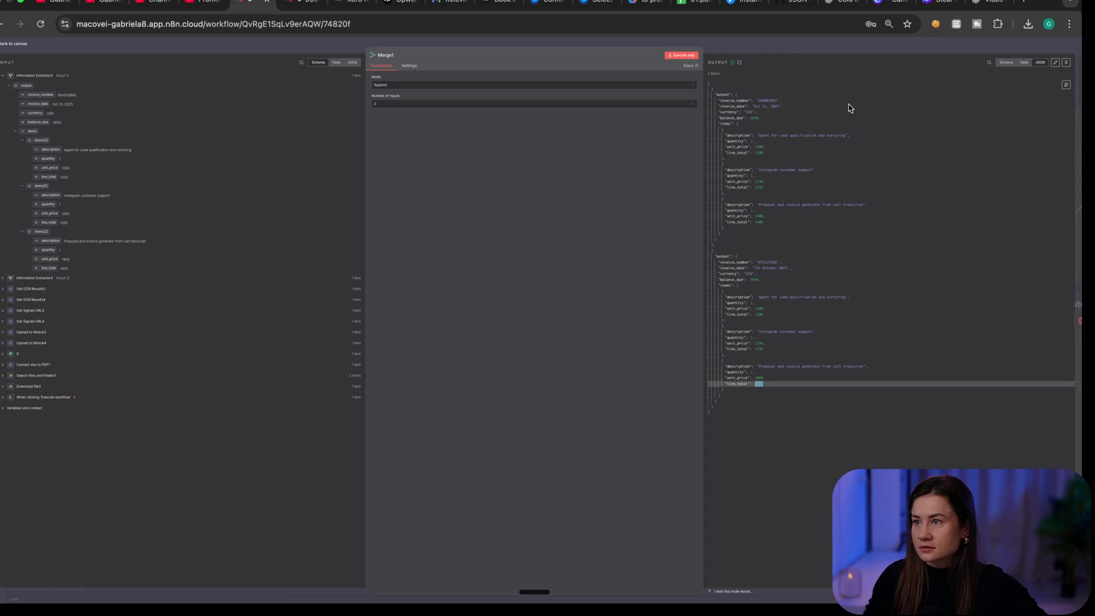
pyautogui.click(830, 48)
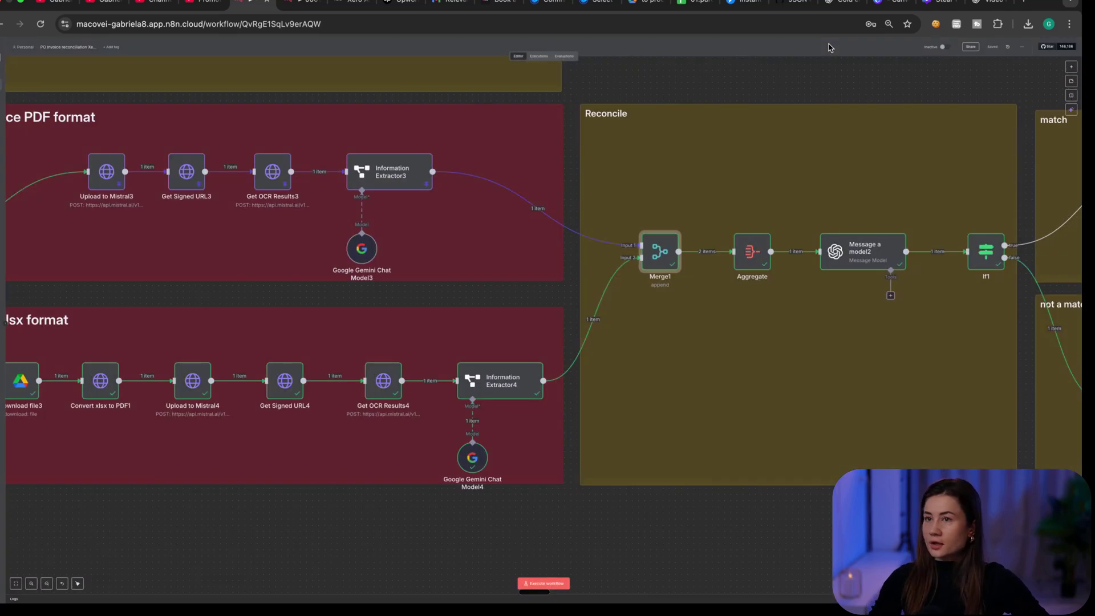
# Step: Enlarge the canvas and open the Aggregate node's combined output
pyautogui.press('super+plus')
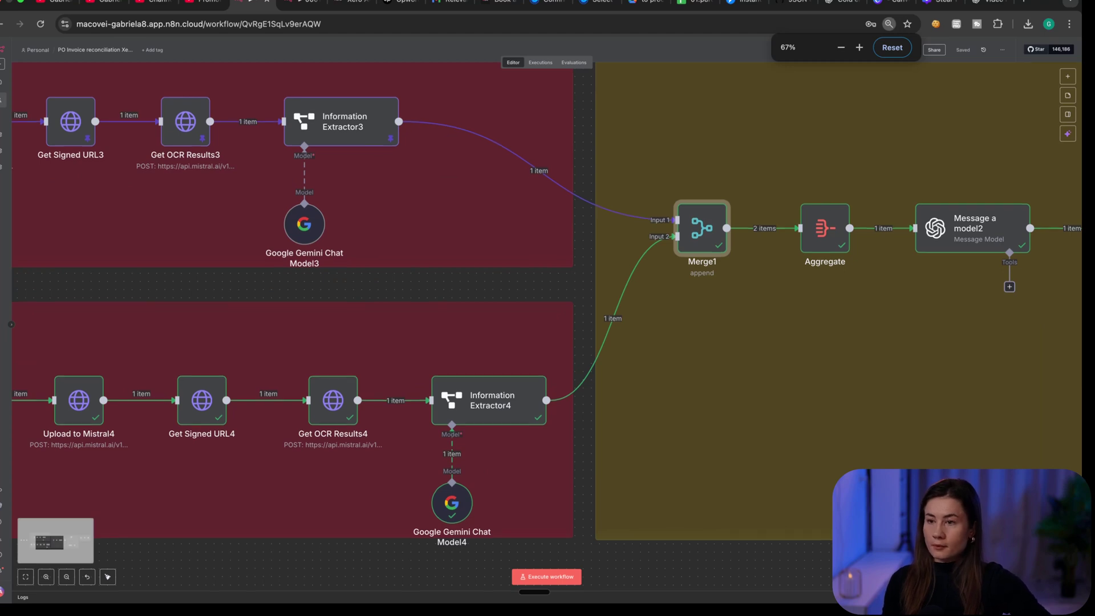
pyautogui.hscroll(5, 613, 548)
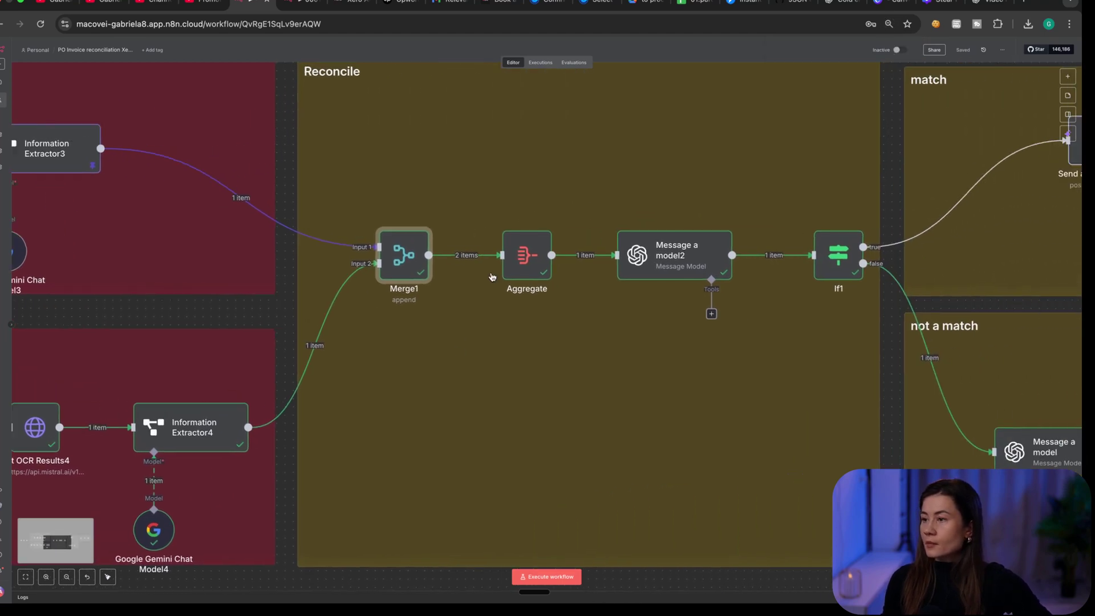
pyautogui.doubleClick(528, 257)
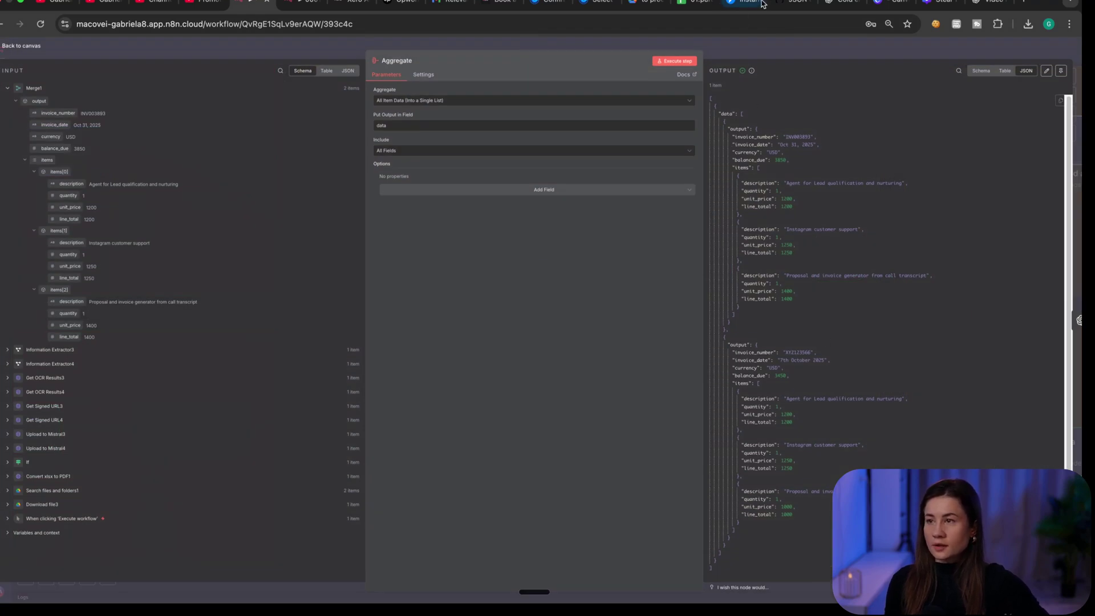
# Step: Leave Aggregate and open the Message a model2 node to see its mismatch results
pyautogui.click(770, 45)
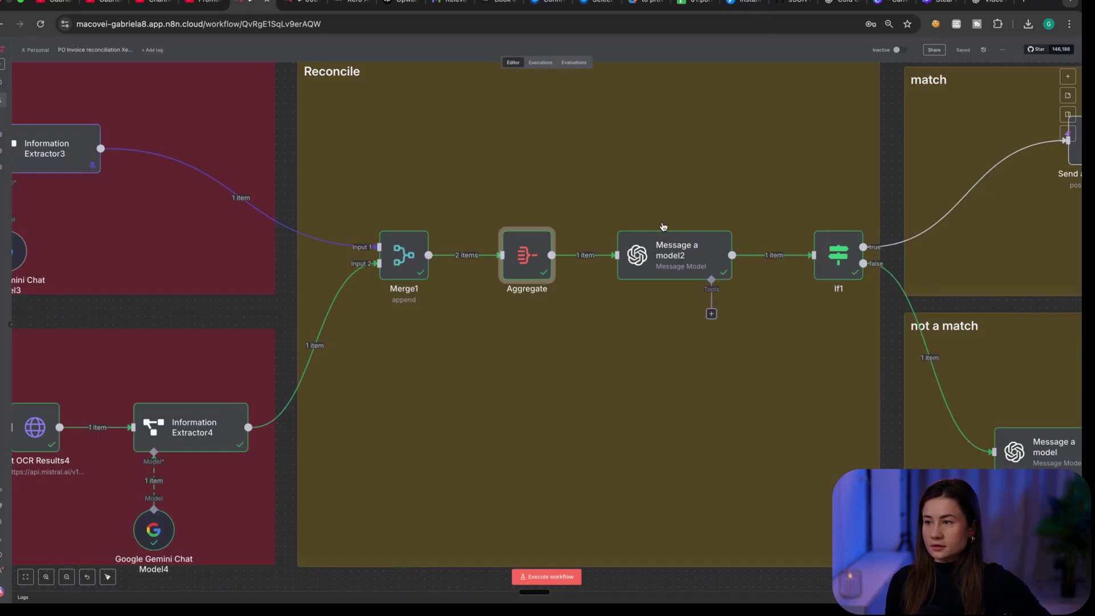
pyautogui.click(683, 256)
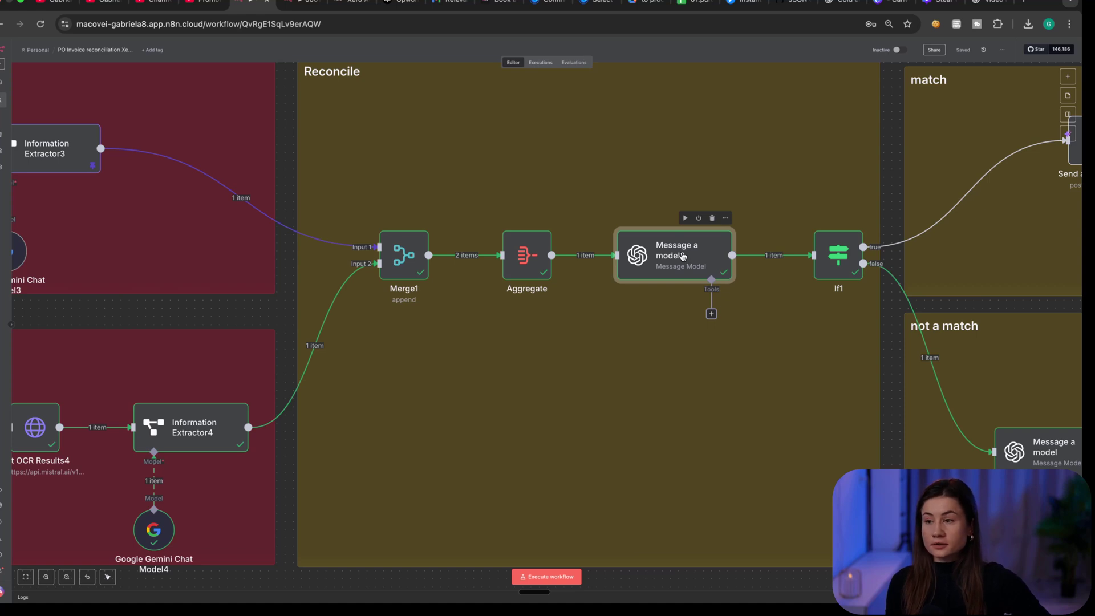
pyautogui.doubleClick(683, 256)
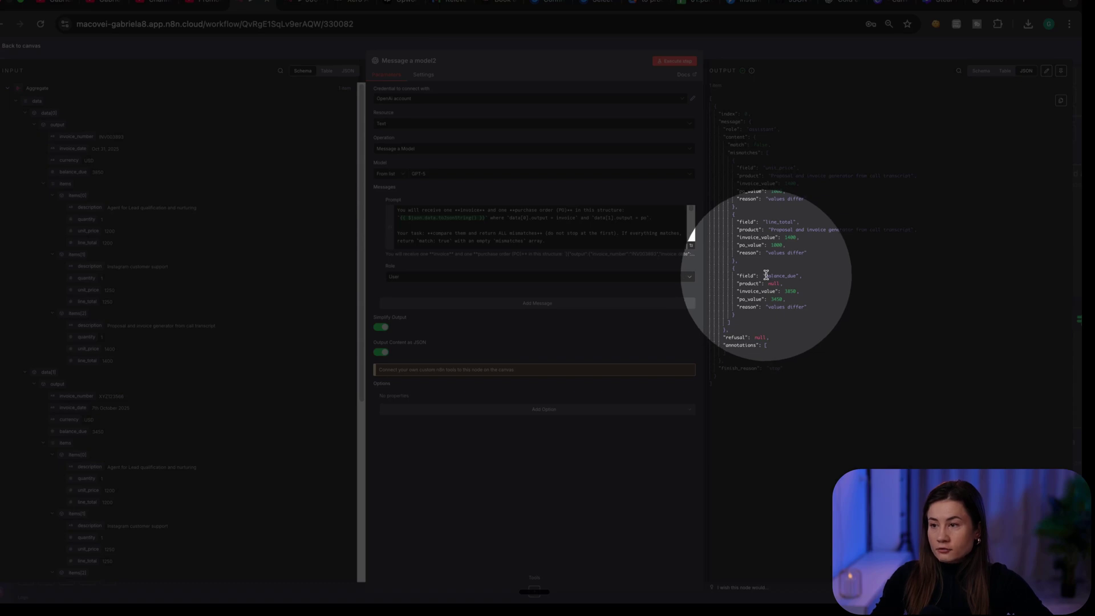
# Step: Mark the balance_due mismatch: invoice value 3850 versus PO value 3450
pyautogui.moveTo(766, 276); pyautogui.dragTo(796, 277)
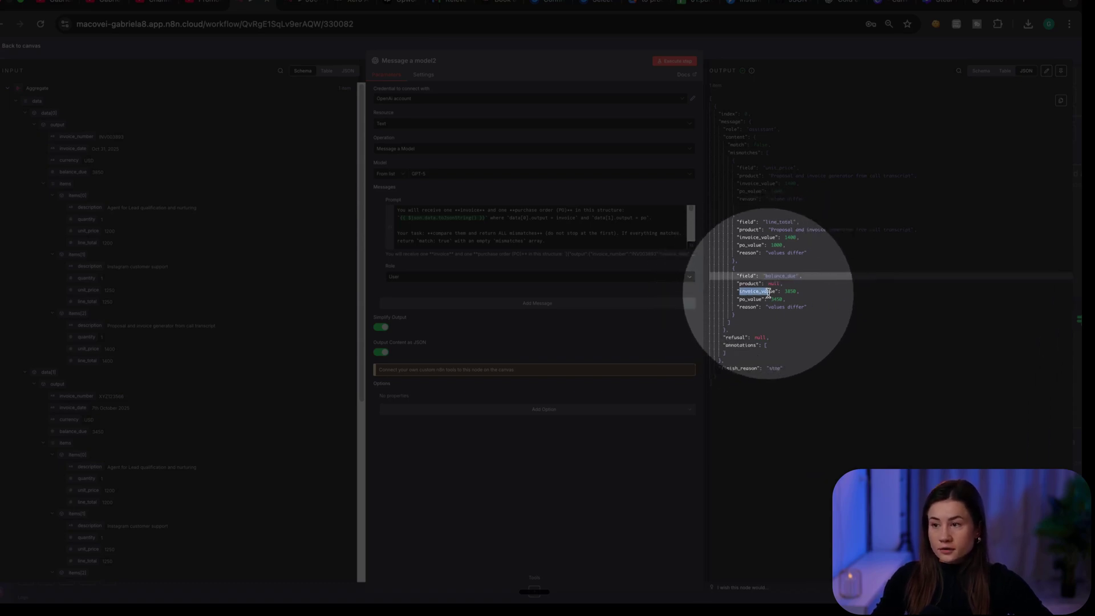
pyautogui.doubleClick(789, 292)
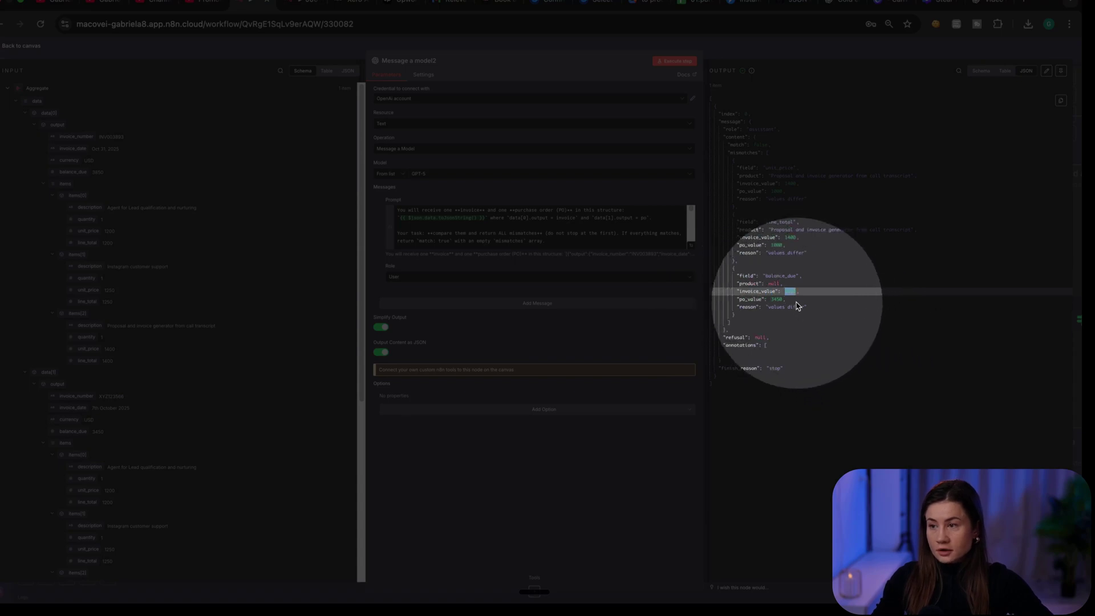
pyautogui.doubleClick(750, 300)
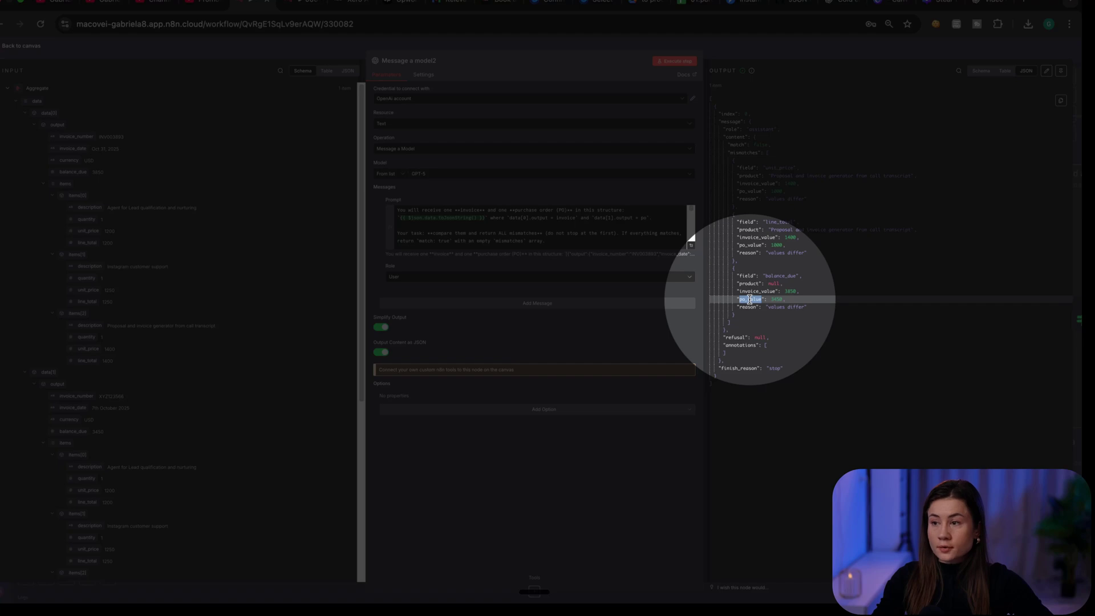
pyautogui.doubleClick(776, 299)
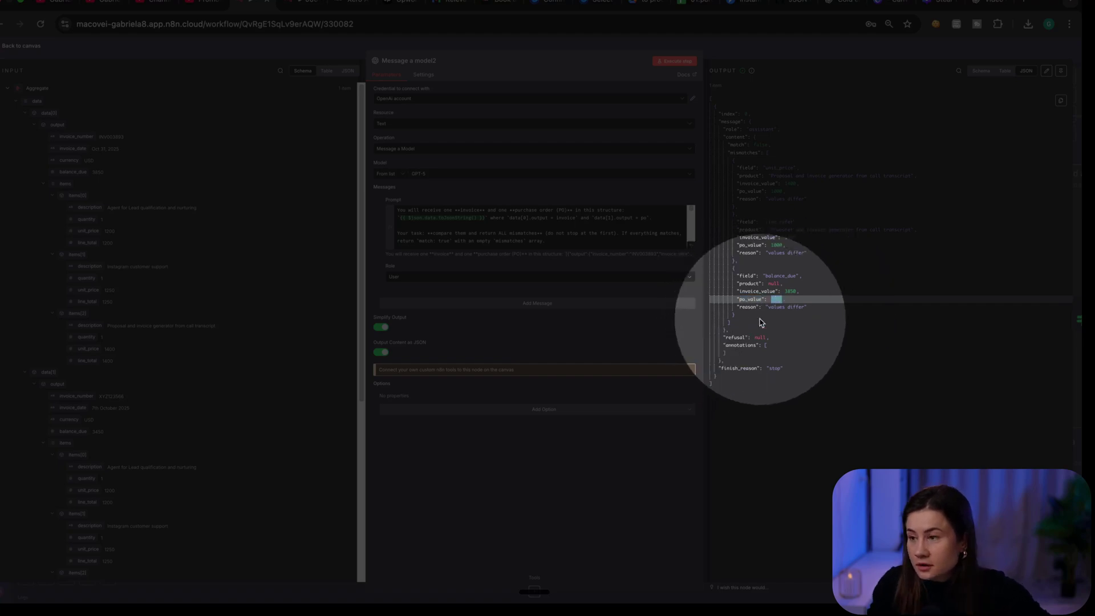
pyautogui.click(759, 322)
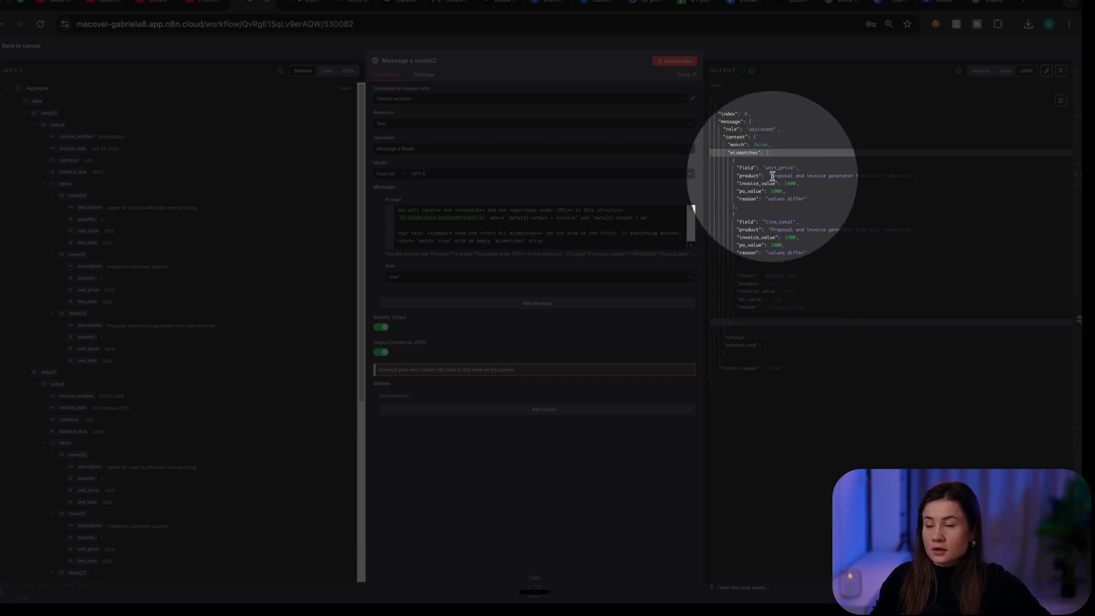
# Step: Highlight the unit_price mismatch of 1400 and the line_total mismatch with PO value 1000
pyautogui.moveTo(772, 176); pyautogui.dragTo(915, 176)
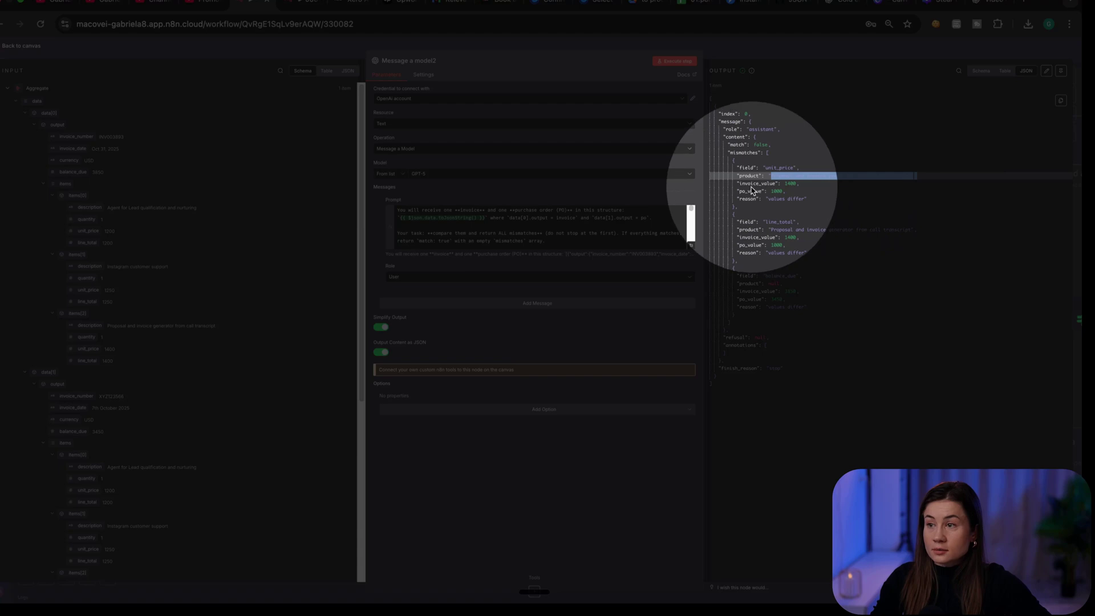
pyautogui.moveTo(740, 183); pyautogui.dragTo(798, 183)
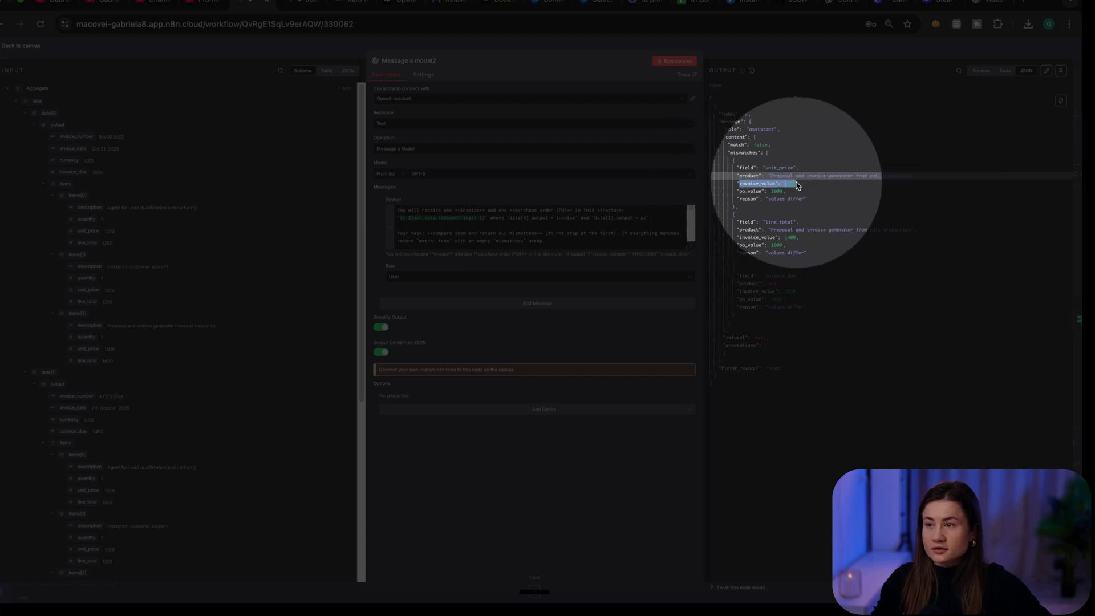
pyautogui.click(761, 191)
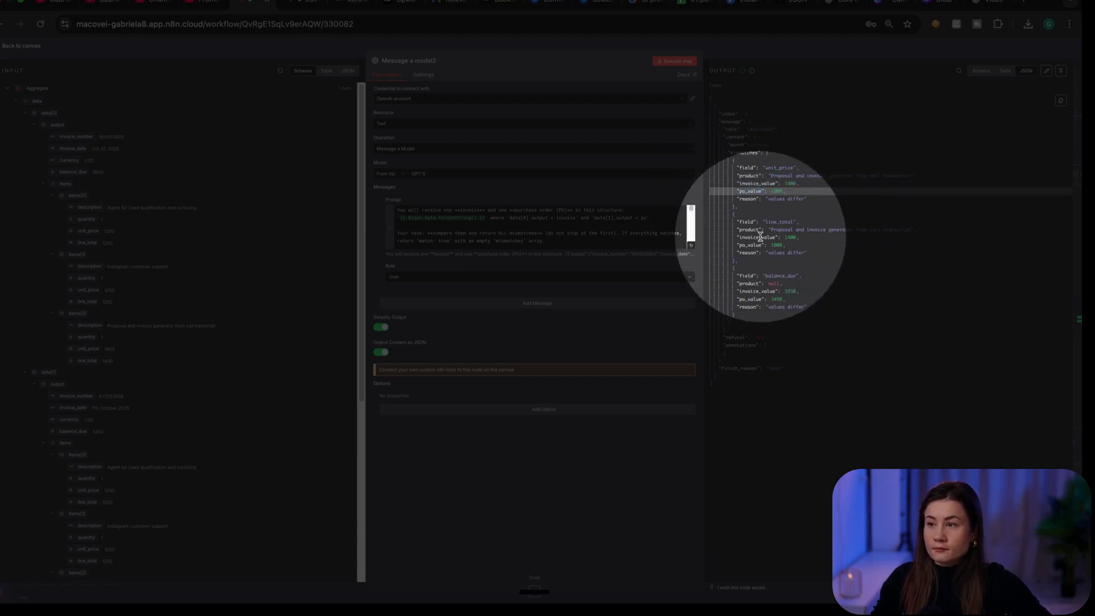
pyautogui.moveTo(763, 222); pyautogui.dragTo(801, 224)
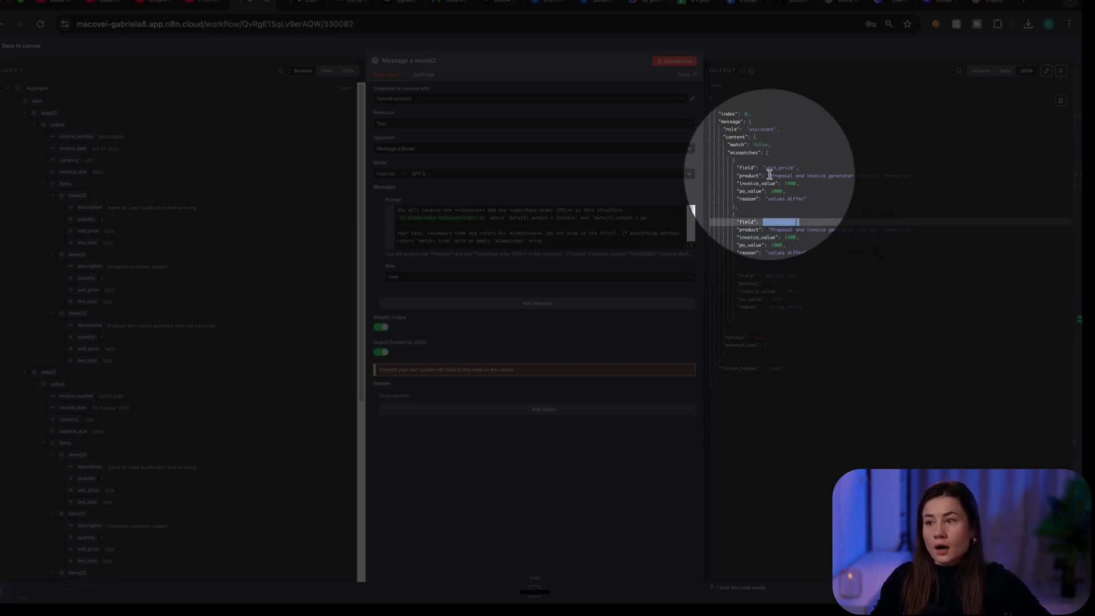
pyautogui.moveTo(769, 175); pyautogui.dragTo(926, 178)
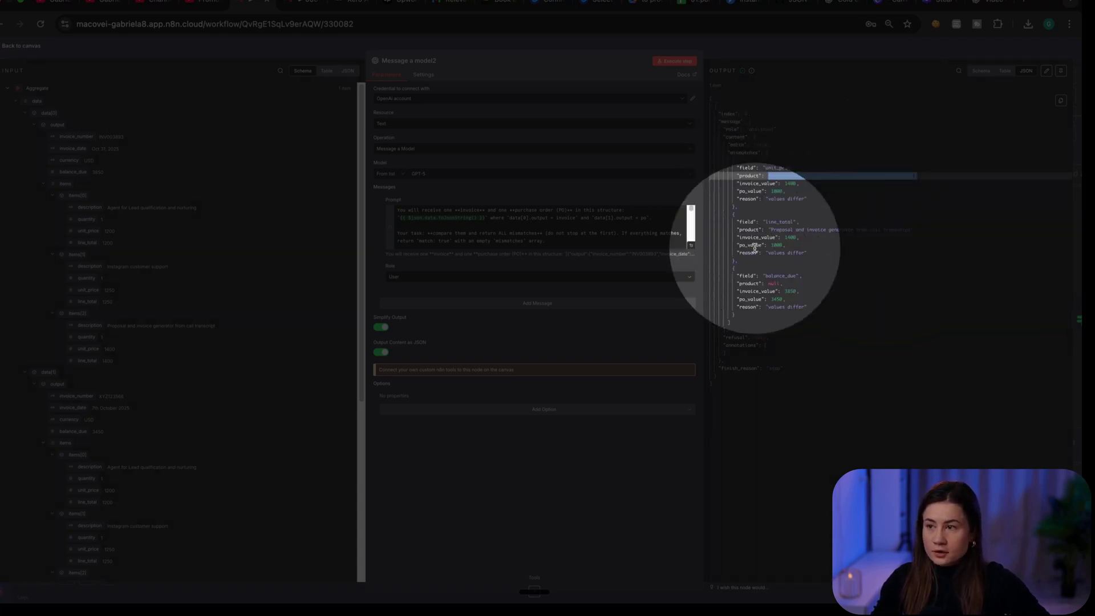
pyautogui.moveTo(763, 222); pyautogui.dragTo(797, 223)
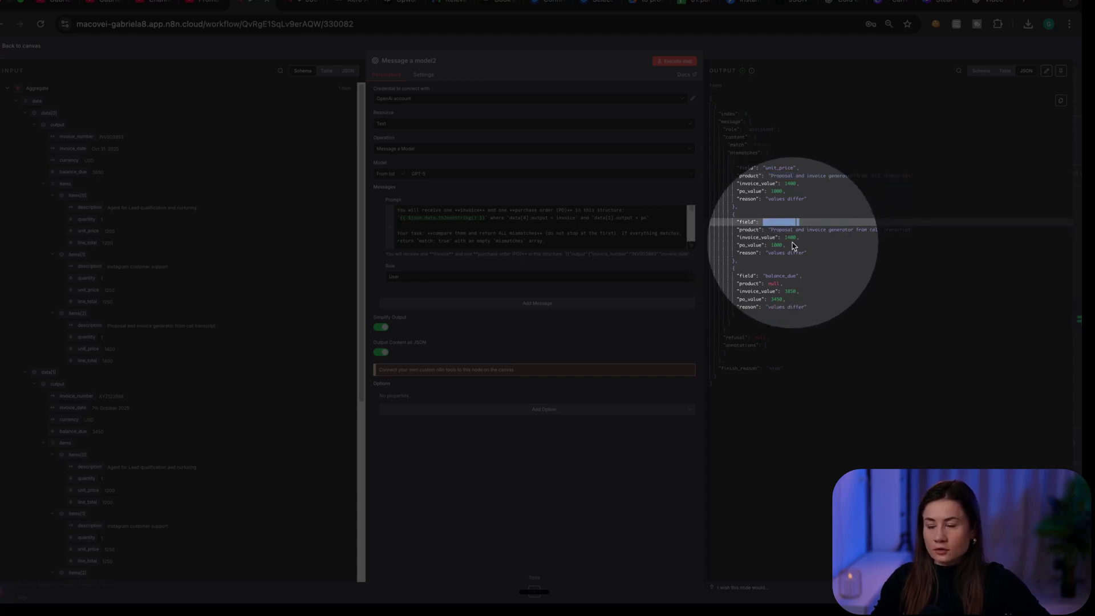
pyautogui.click(792, 238)
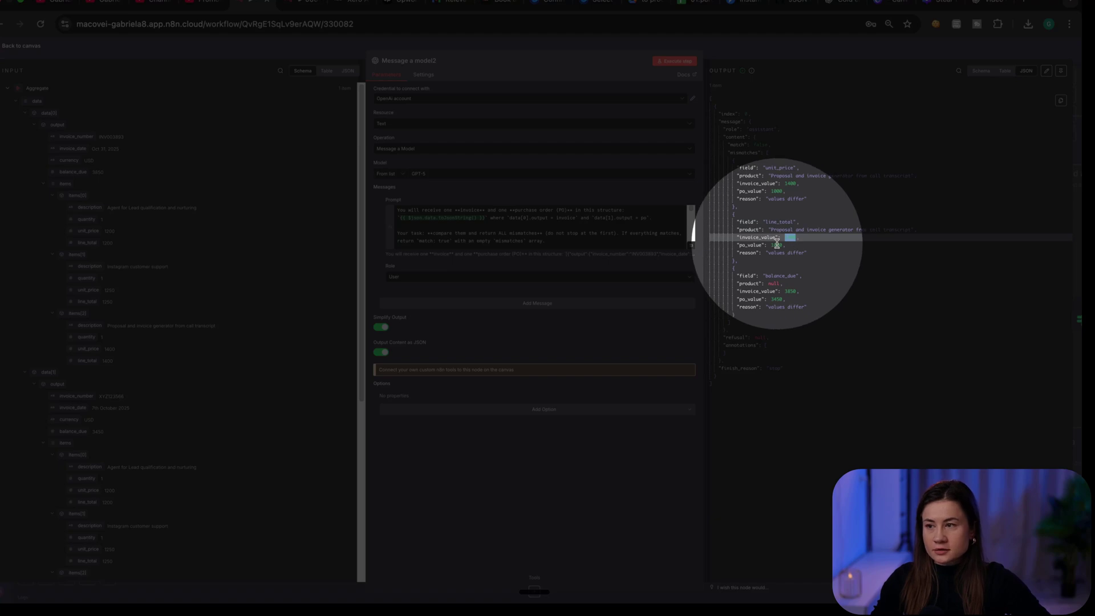
pyautogui.doubleClick(777, 245)
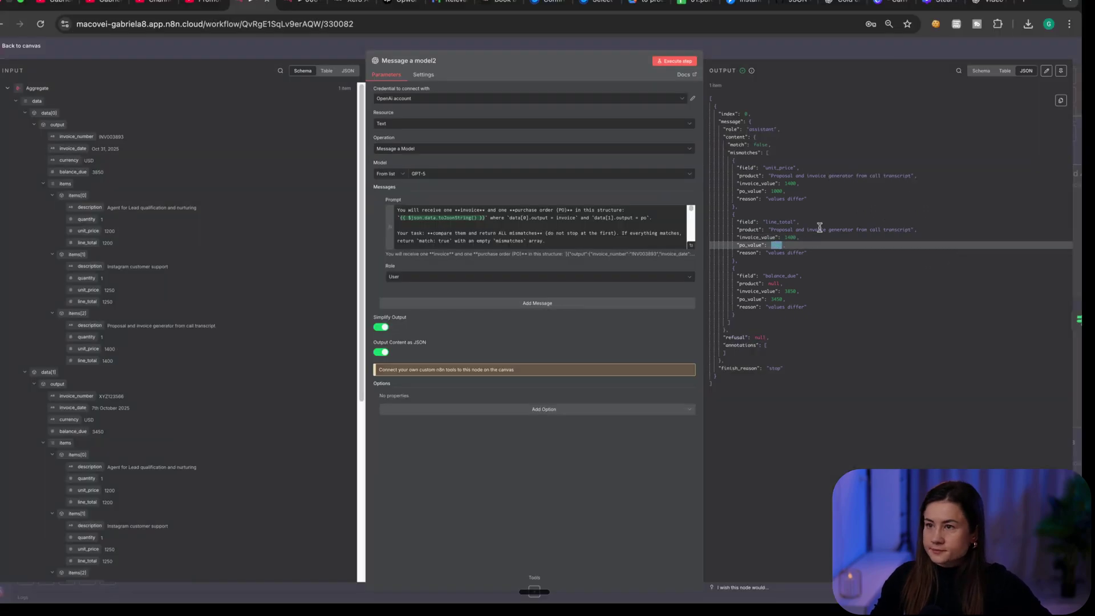
pyautogui.click(888, 48)
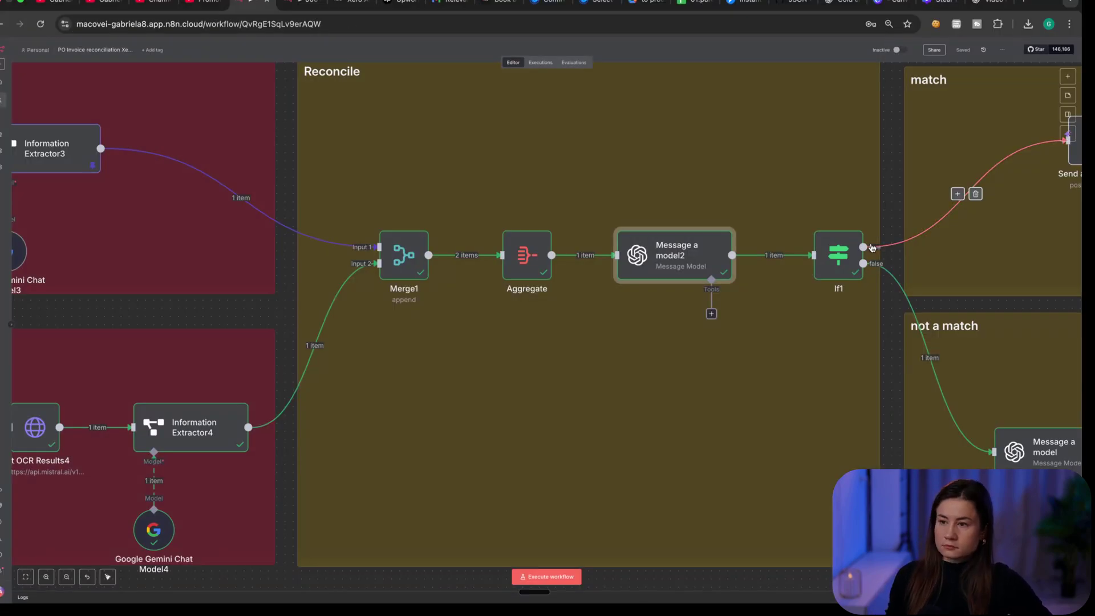
# Step: Pan to the match and ERP groups and open Send a message2 to view its Slack output
pyautogui.scroll(-3, 871, 248)
pyautogui.moveTo(938, 97); pyautogui.dragTo(632, 102)
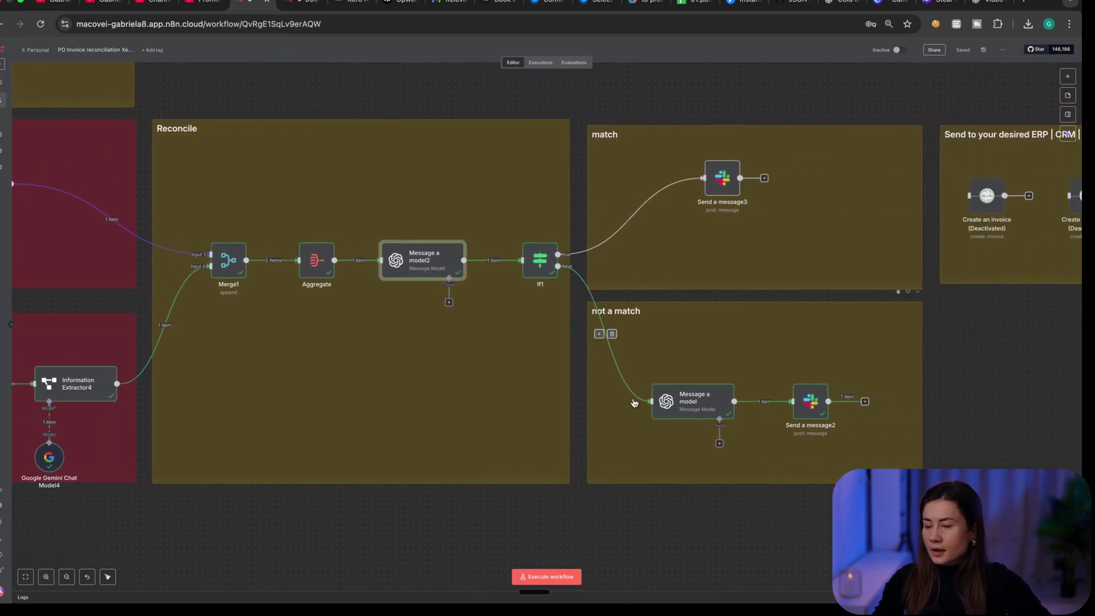
pyautogui.click(692, 404)
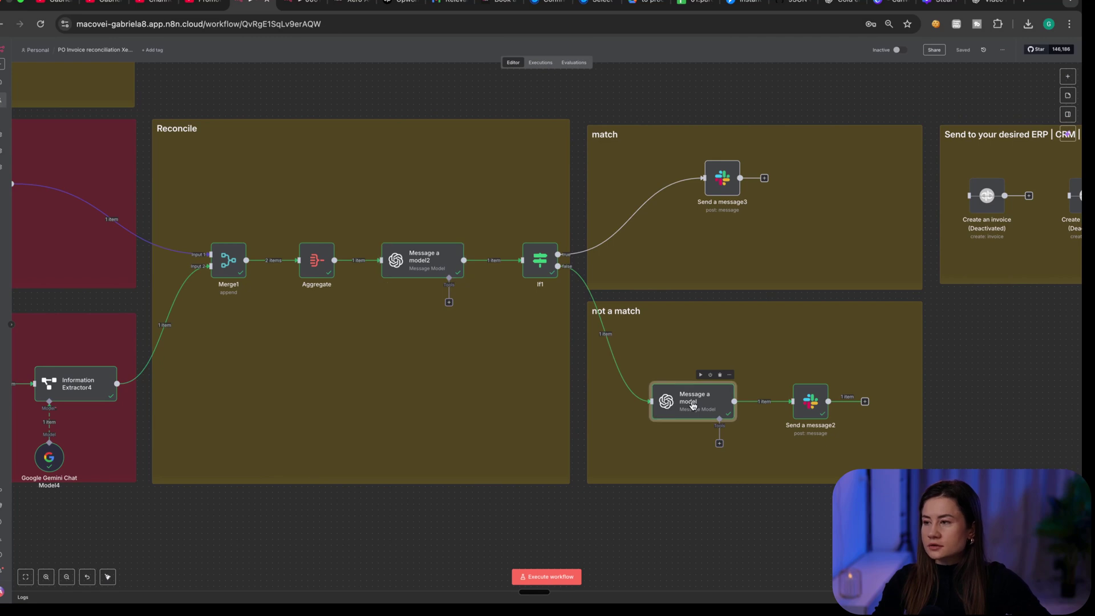
pyautogui.doubleClick(809, 406)
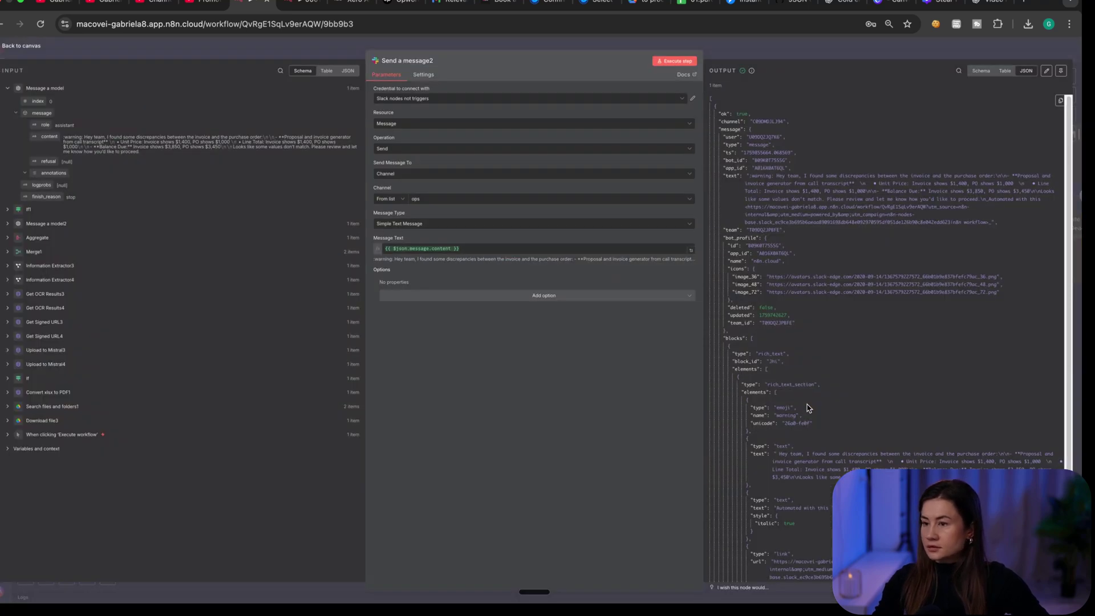
pyautogui.press('Escape')
# Step: Bring the Slack window forward and maximize it to show the #ops discrepancy warning
pyautogui.hotkey('ctrl', 'Up')
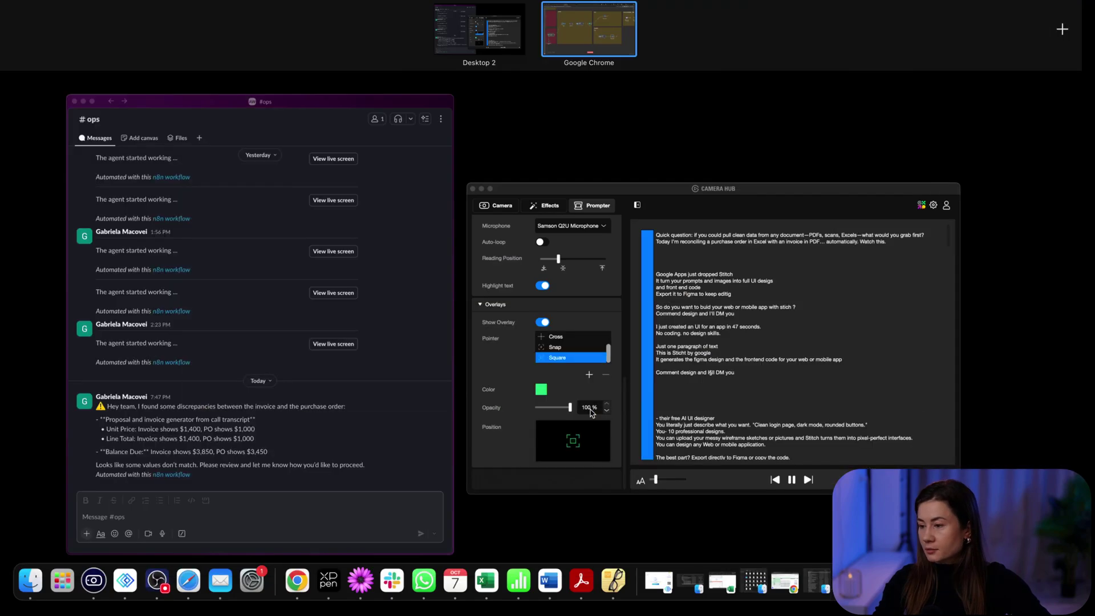
pyautogui.click(366, 476)
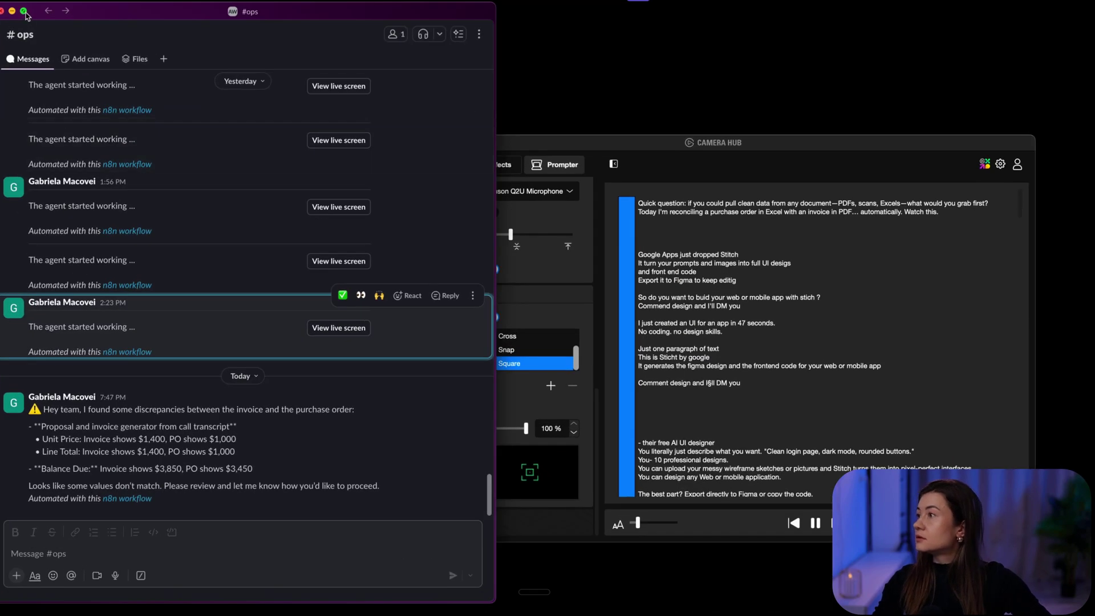
pyautogui.click(24, 12)
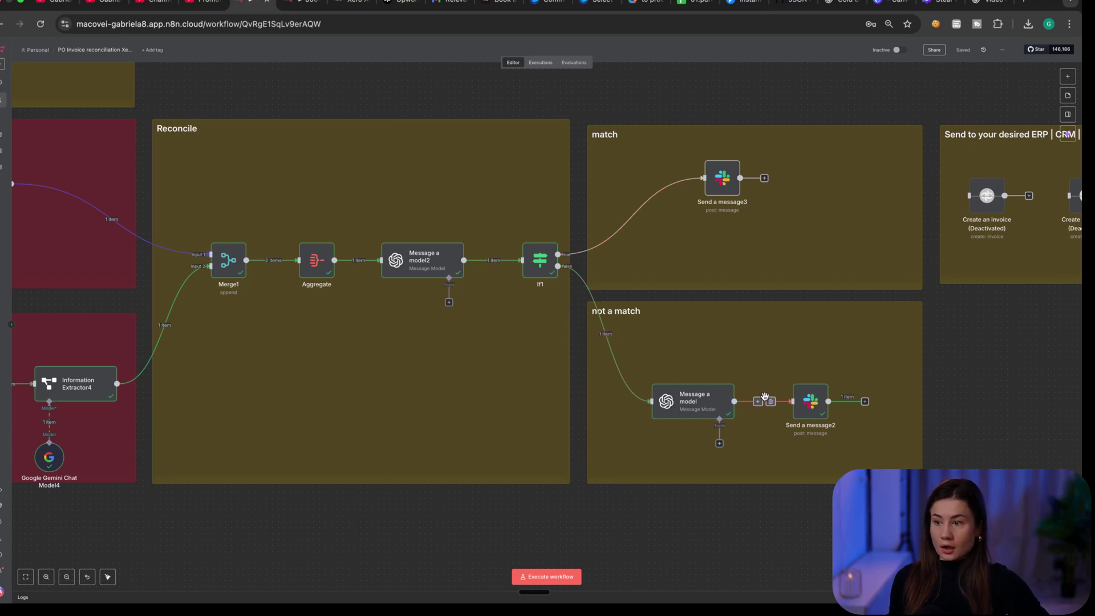
# Step: Reactivate Create an invoice, Create an invoice1 and FreshBooks with D, then open Create an invoice1's Xero settings
pyautogui.moveTo(991, 352); pyautogui.dragTo(746, 365)
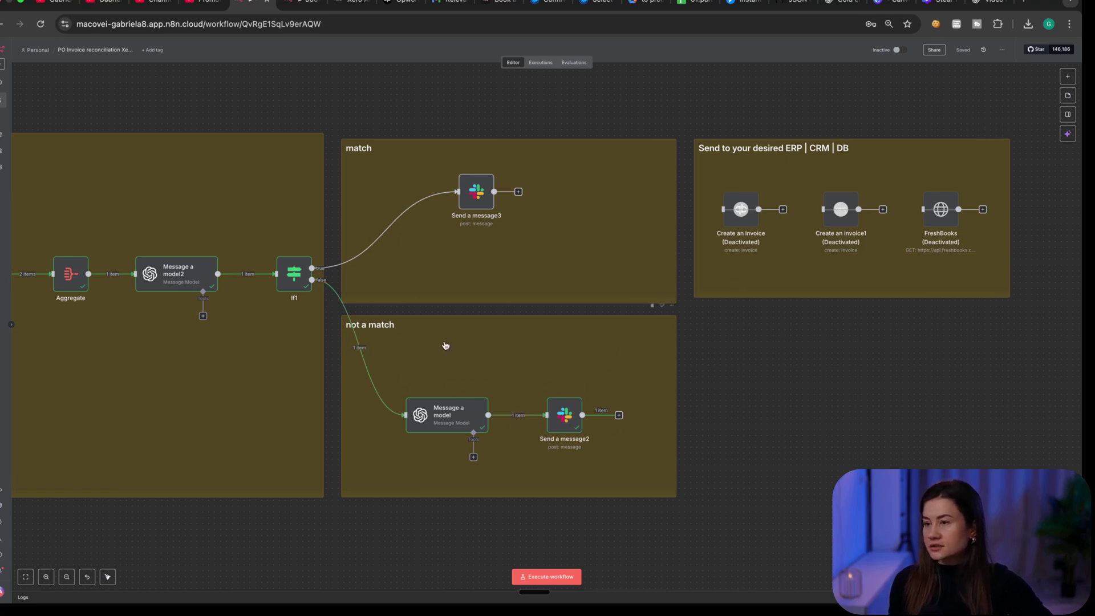
pyautogui.click(742, 224)
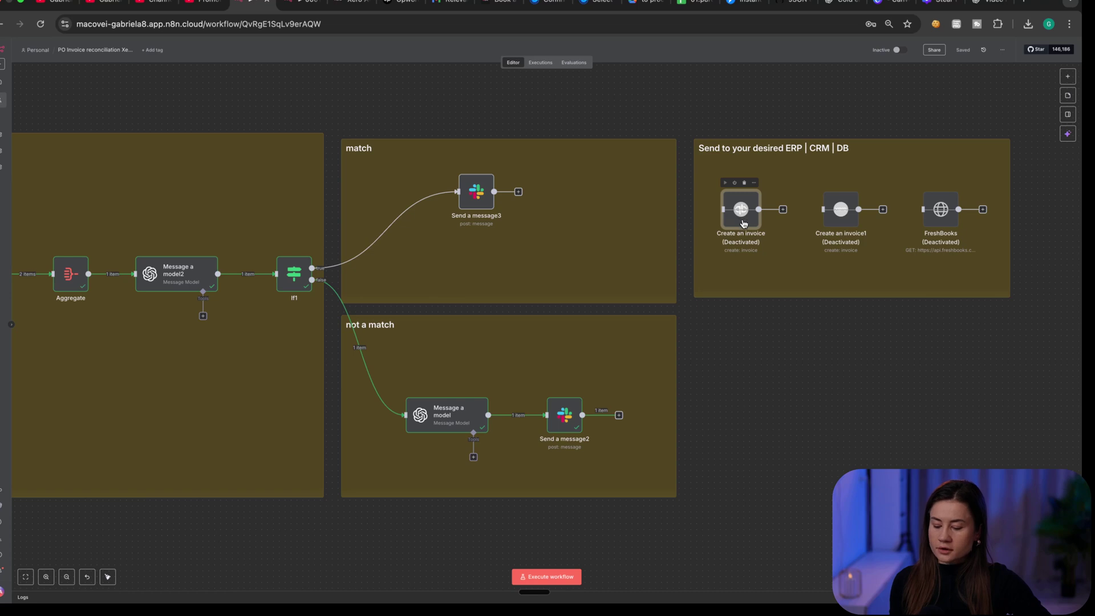
pyautogui.press('d')
pyautogui.click(850, 223)
pyautogui.press('d')
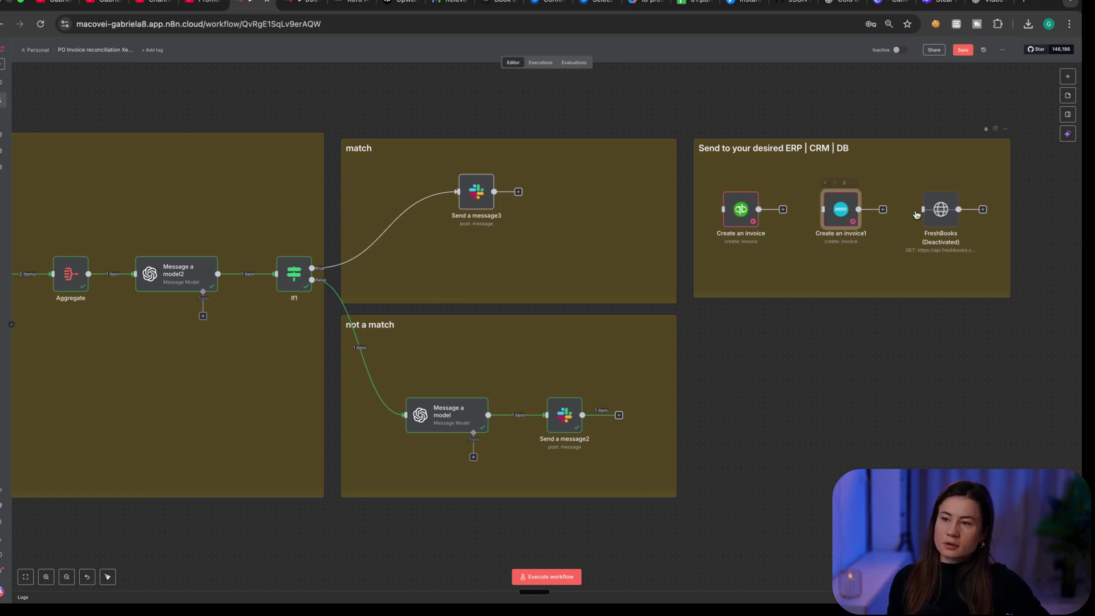
pyautogui.click(928, 214)
pyautogui.press('d')
pyautogui.click(846, 222)
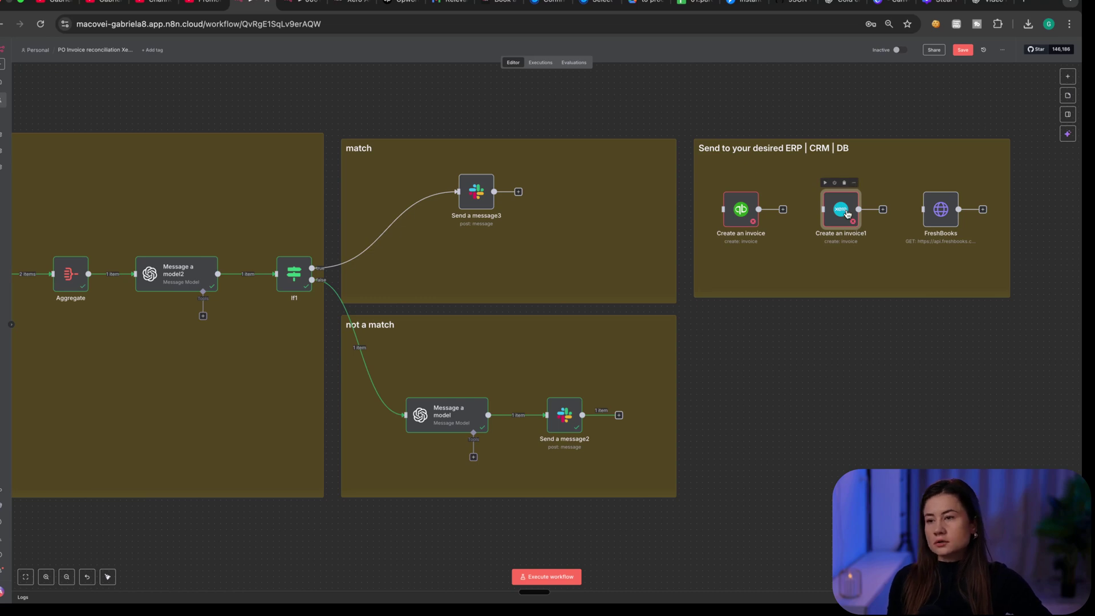
pyautogui.doubleClick(844, 211)
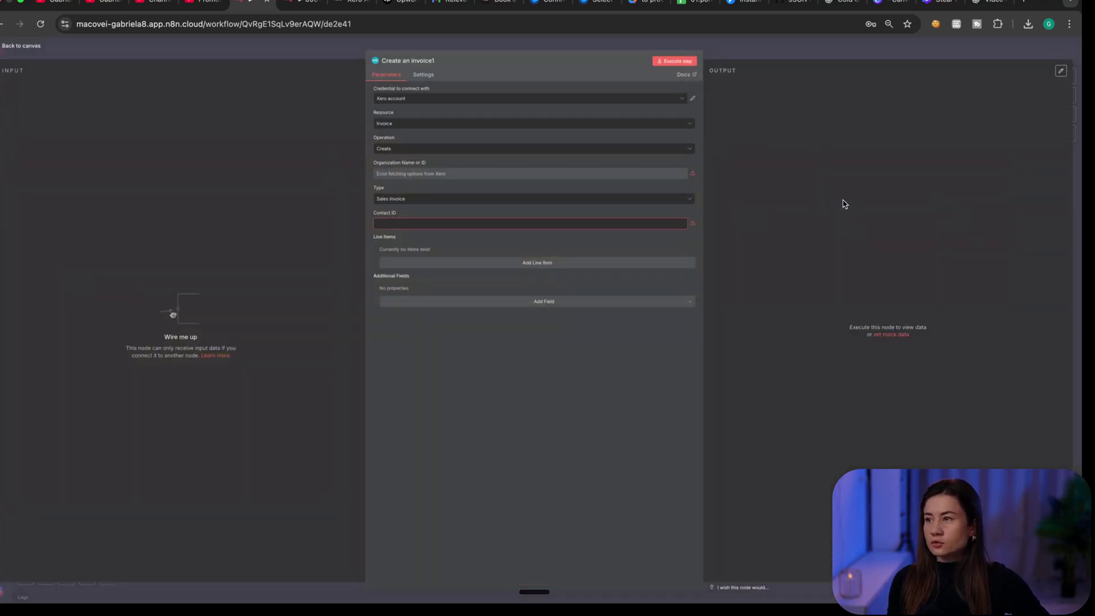
pyautogui.click(394, 149)
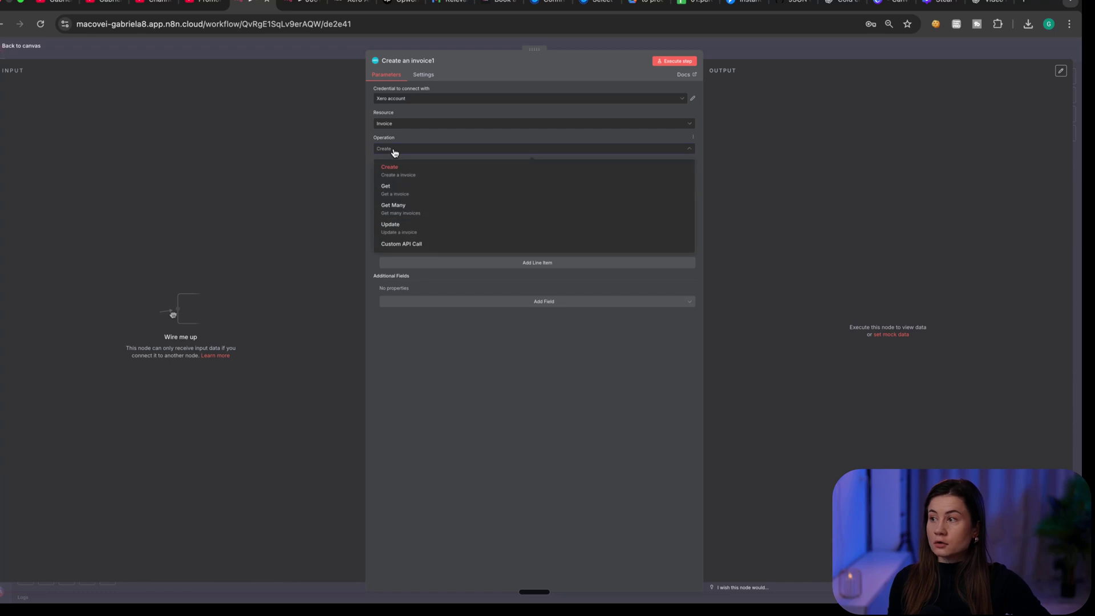
pyautogui.click(768, 55)
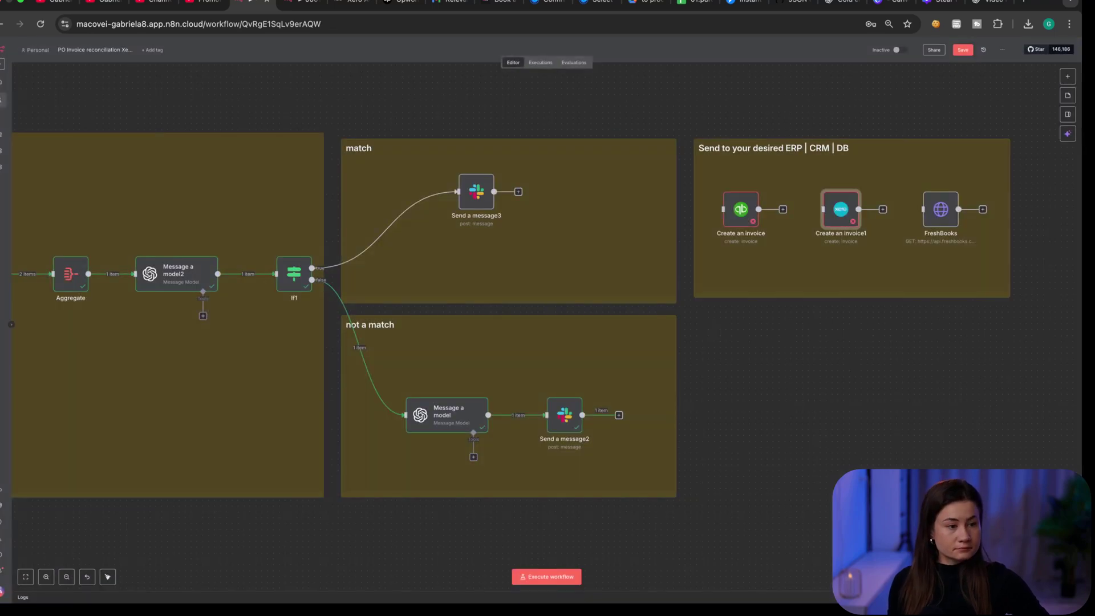